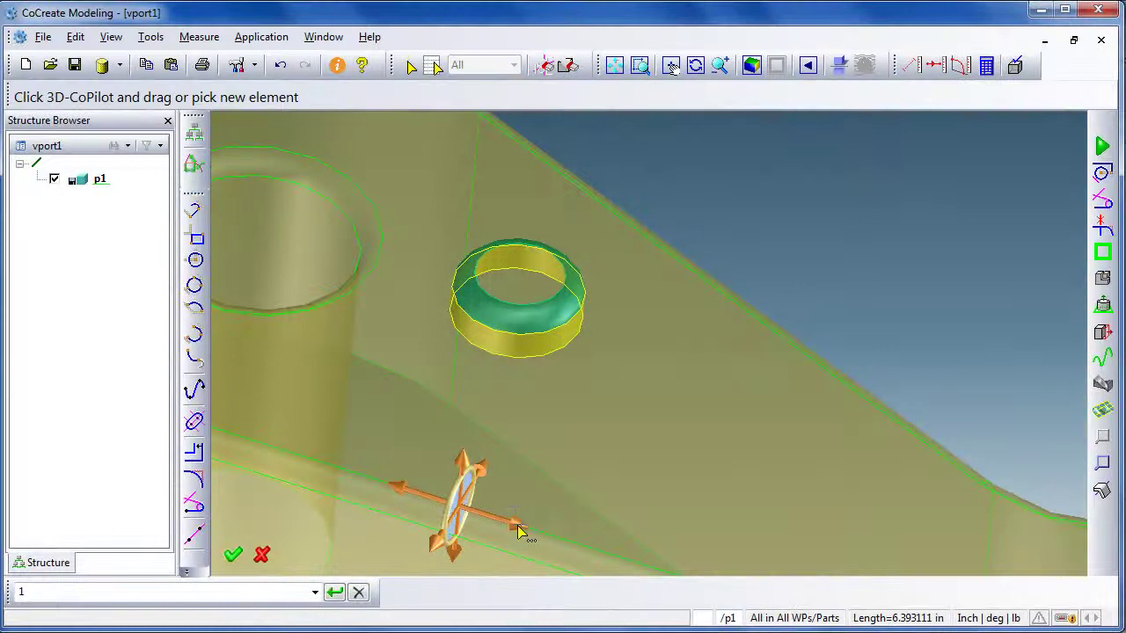
- Pull the ring feature's face out a small distance with the 3D-CoPilot arrow
drag(519, 531, 375, 481)
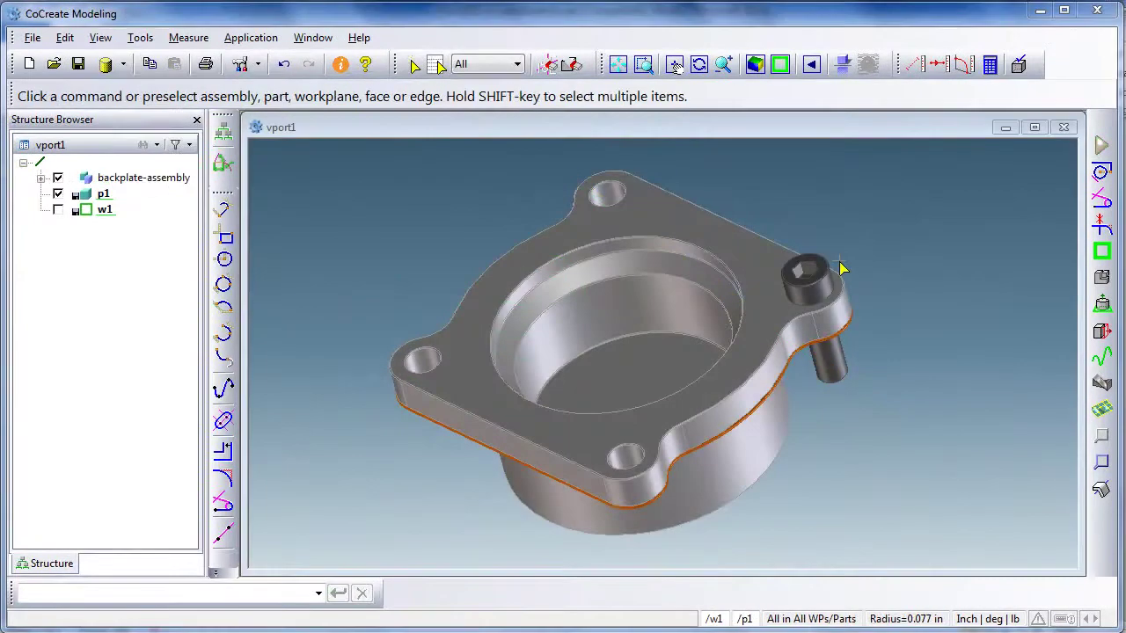
- Hide and reshow the cap screw, backplate and gasket, then select and deselect the backplate
click(41, 178)
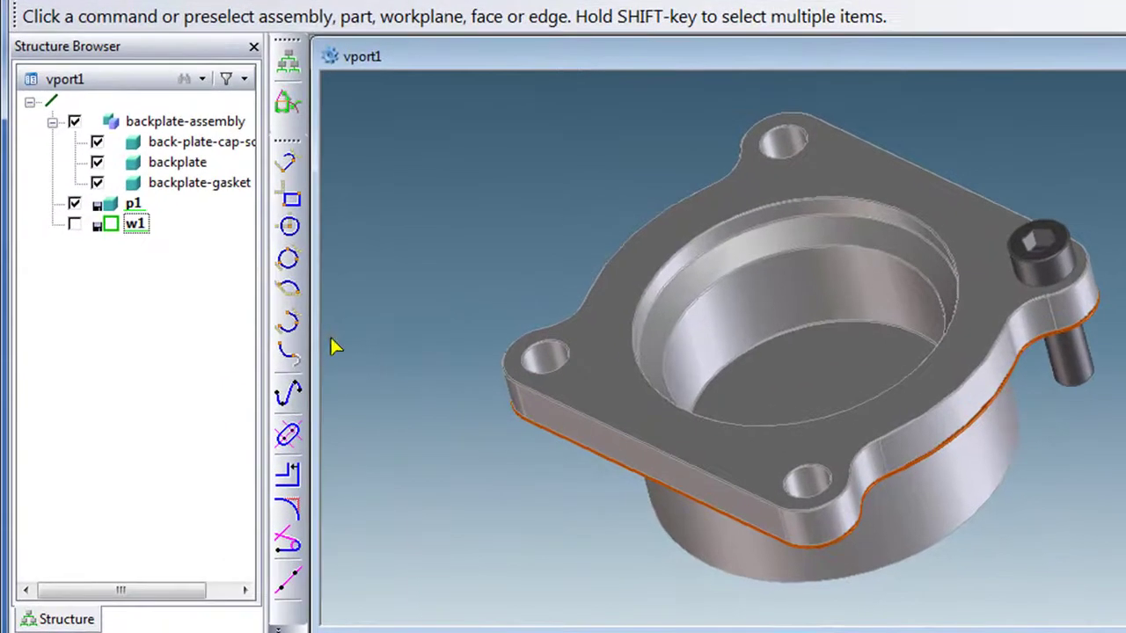
click(96, 141)
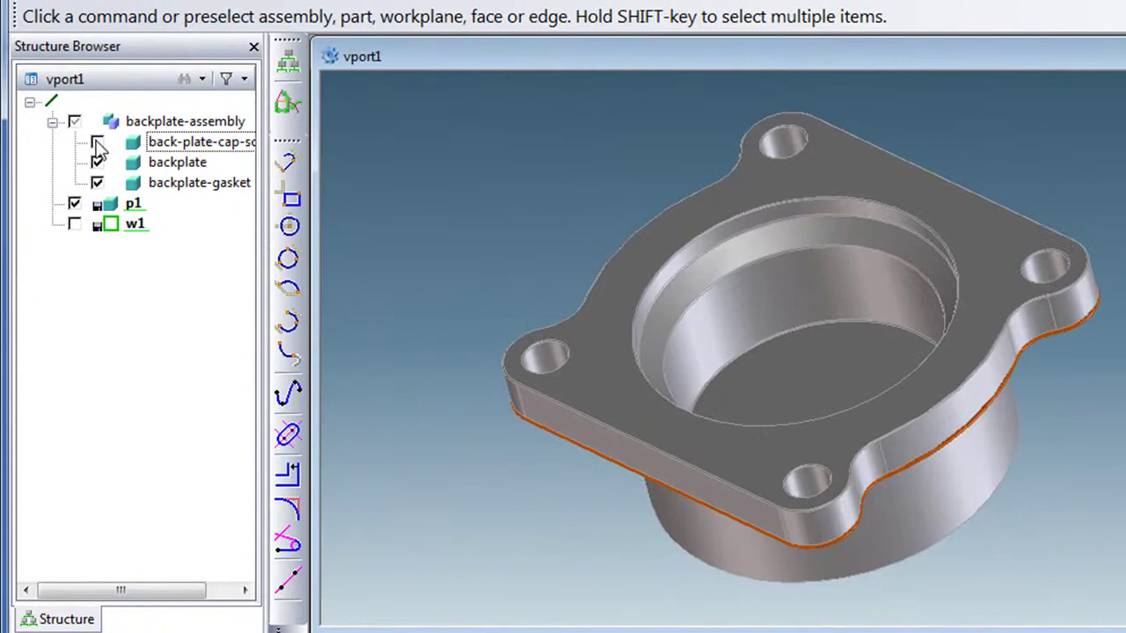
click(97, 141)
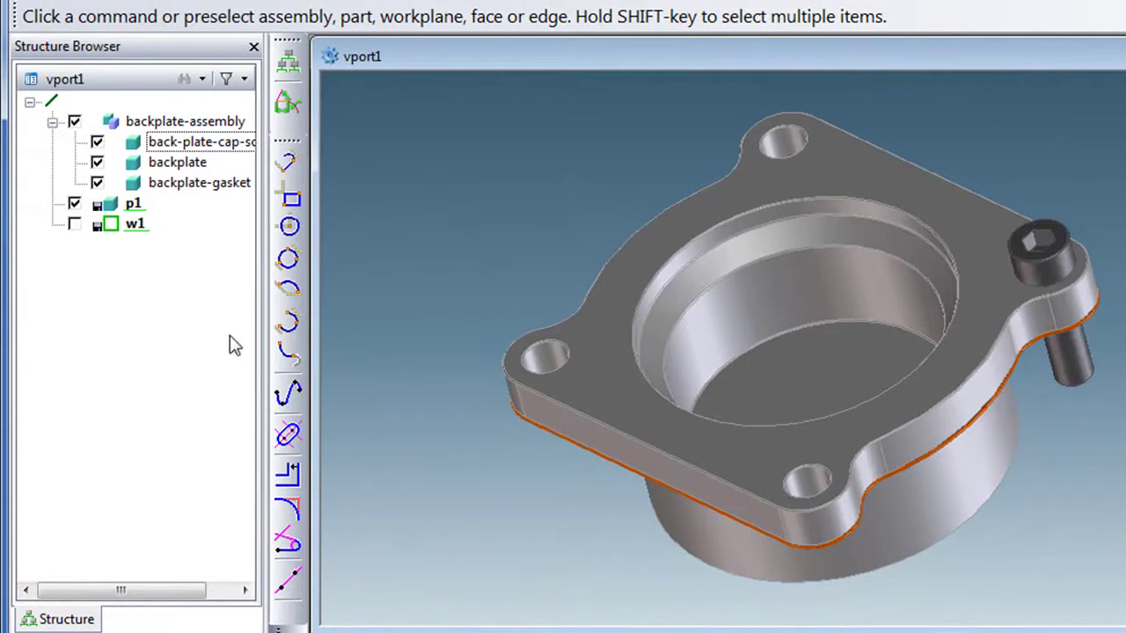
click(97, 163)
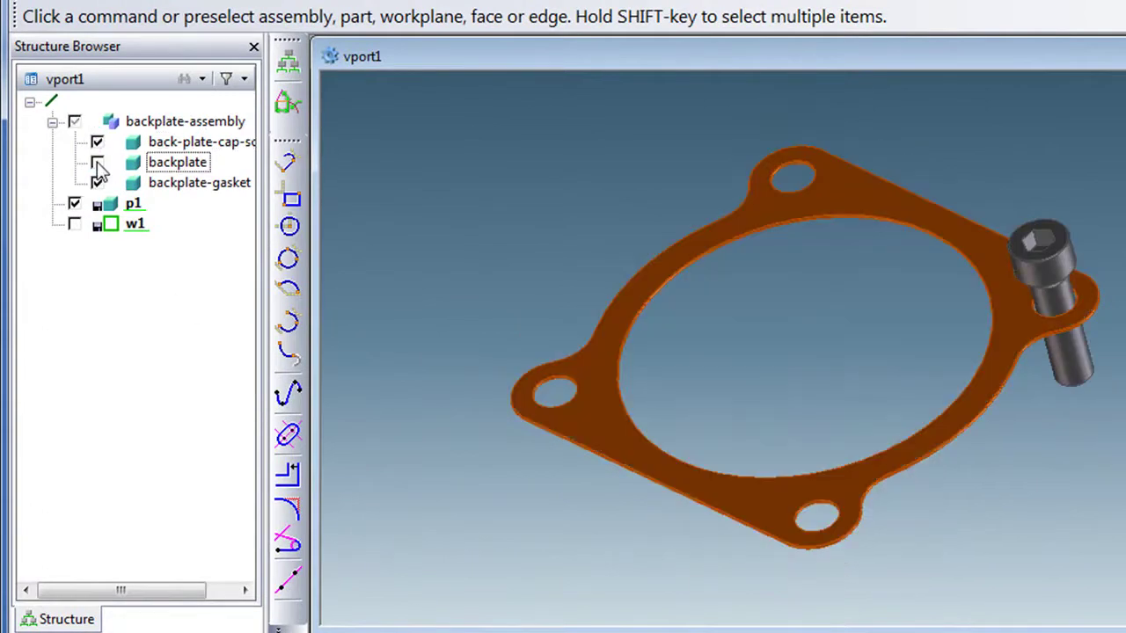
click(97, 163)
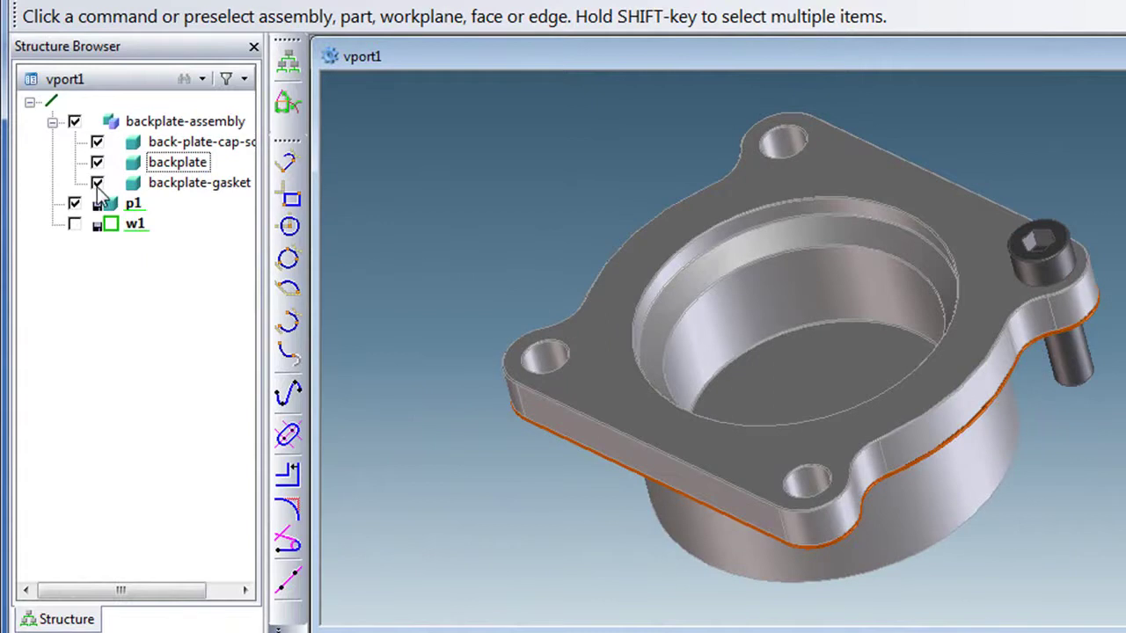
click(97, 183)
click(96, 183)
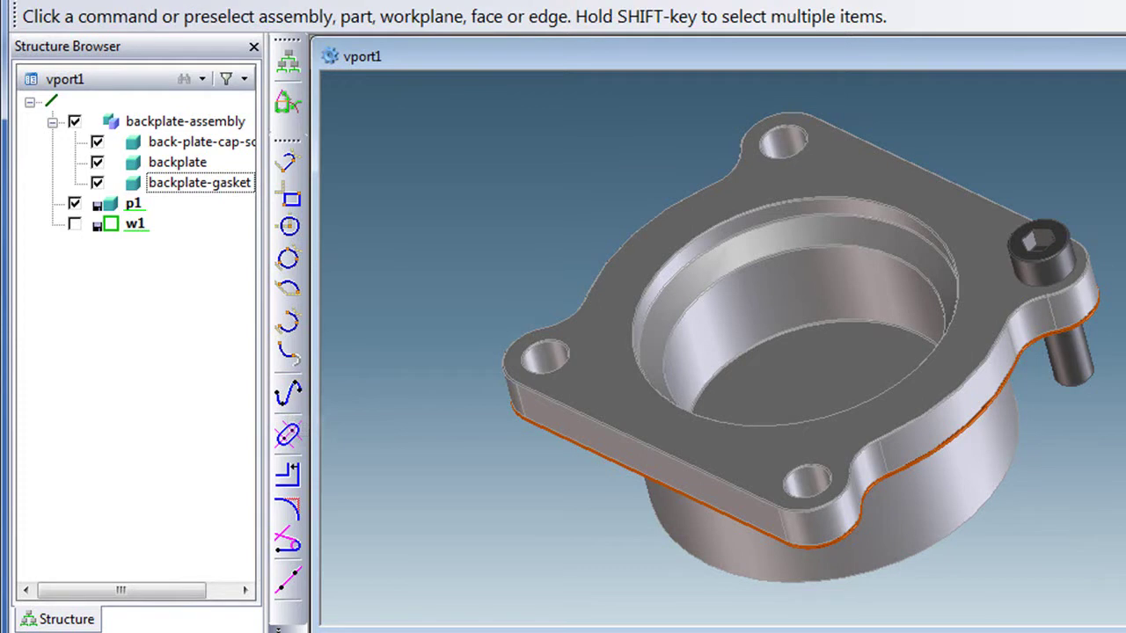
click(1064, 277)
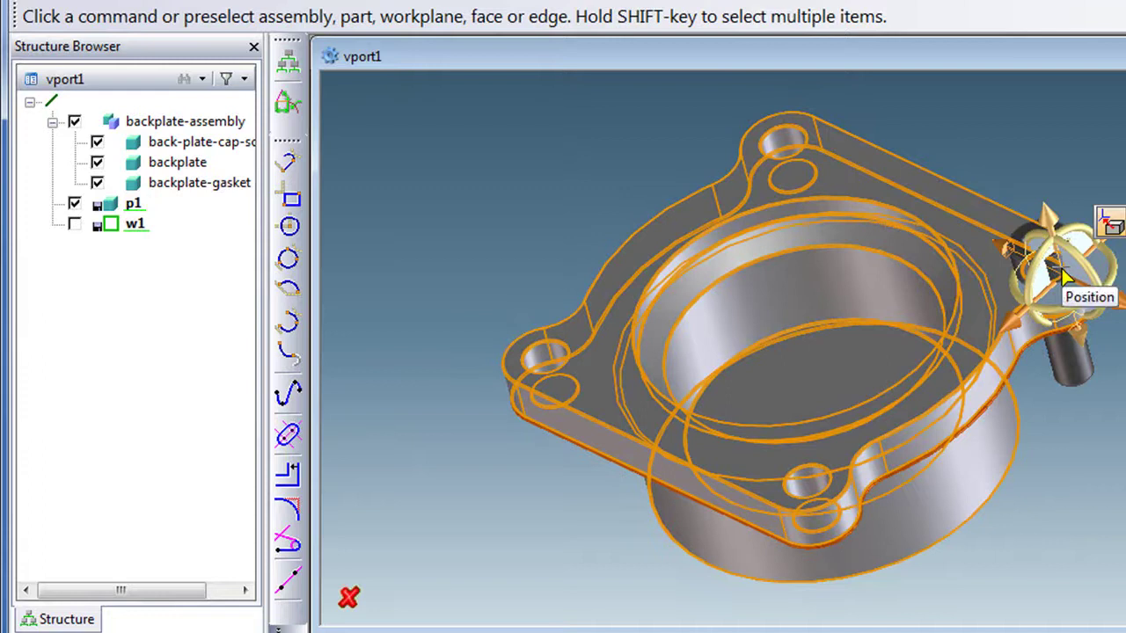
key(Escape)
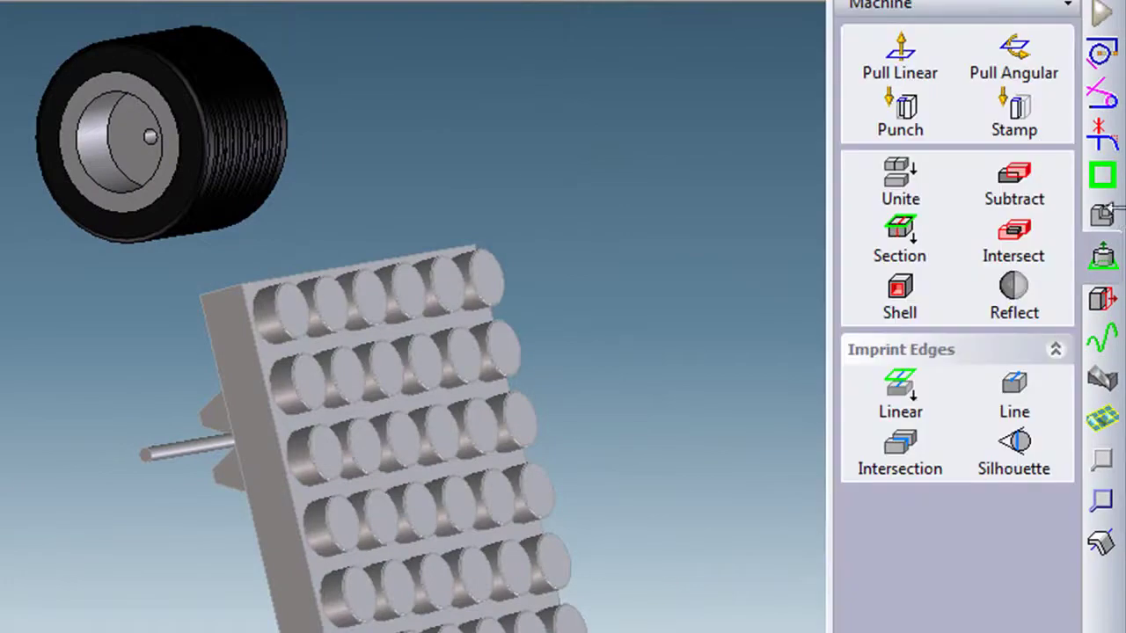
- Start repositioning in mate-align mode and pick the middle wheel's hub edge
mouse_move(1104, 213)
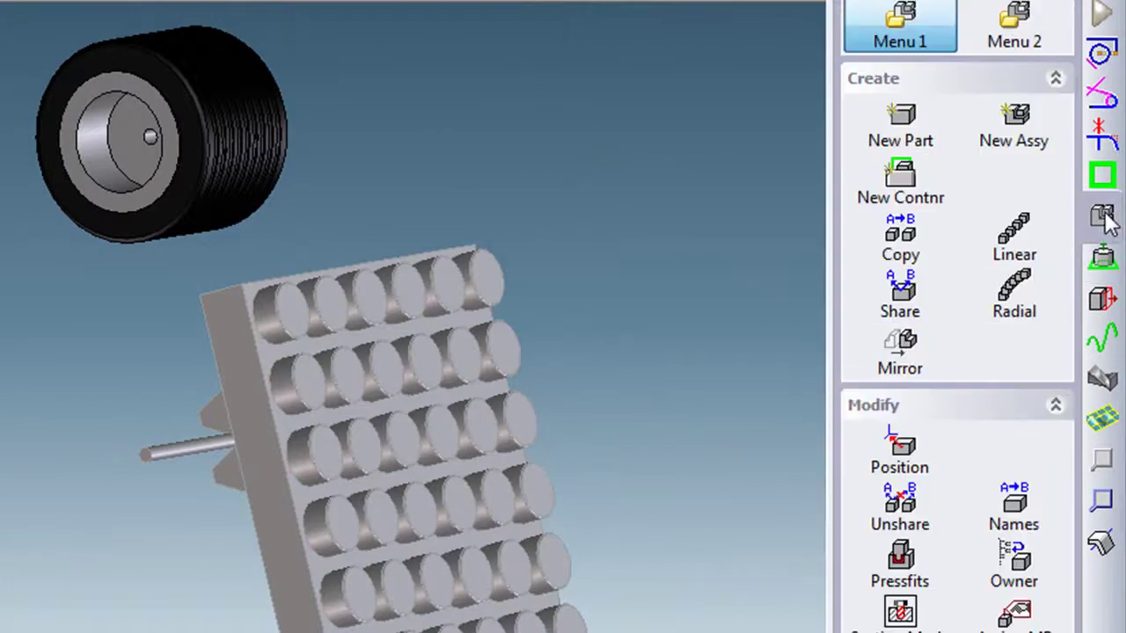
click(903, 459)
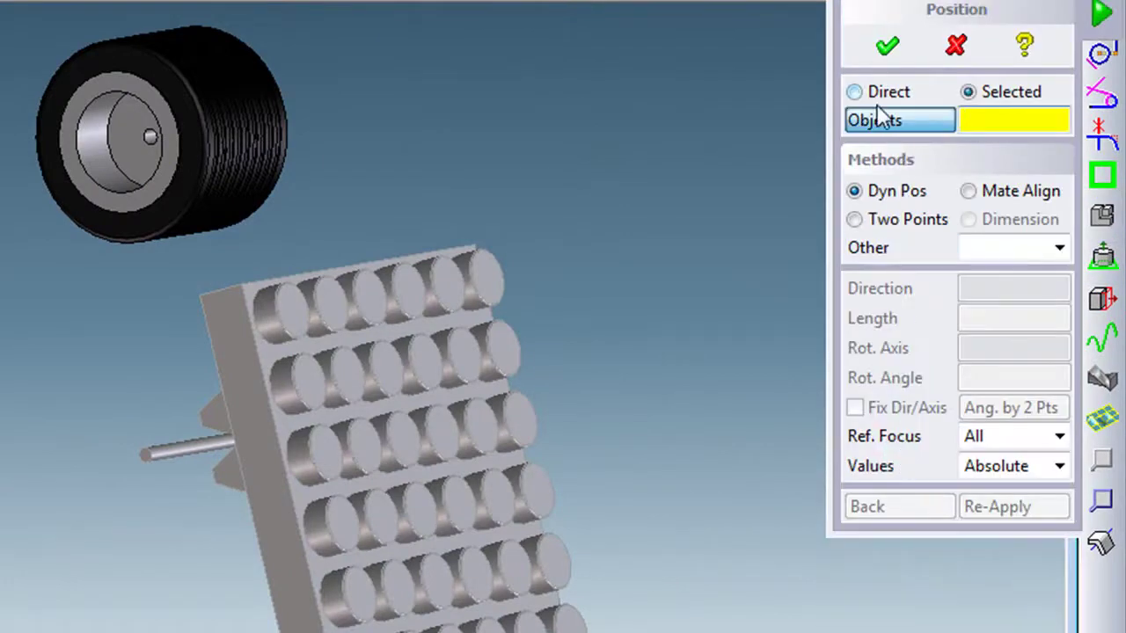
click(967, 191)
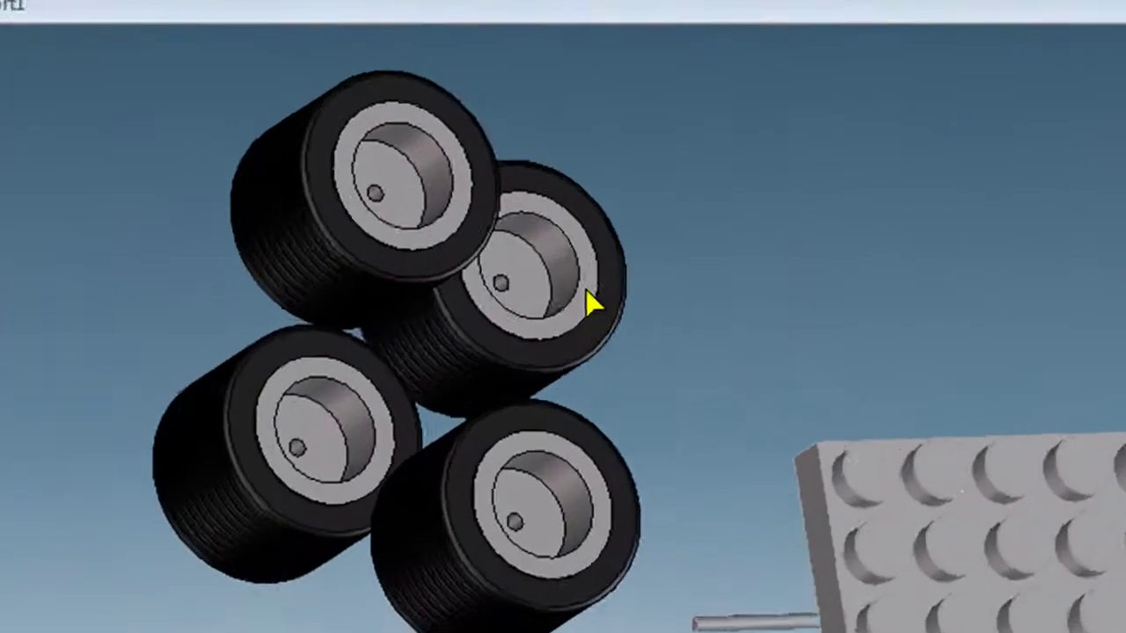
click(591, 298)
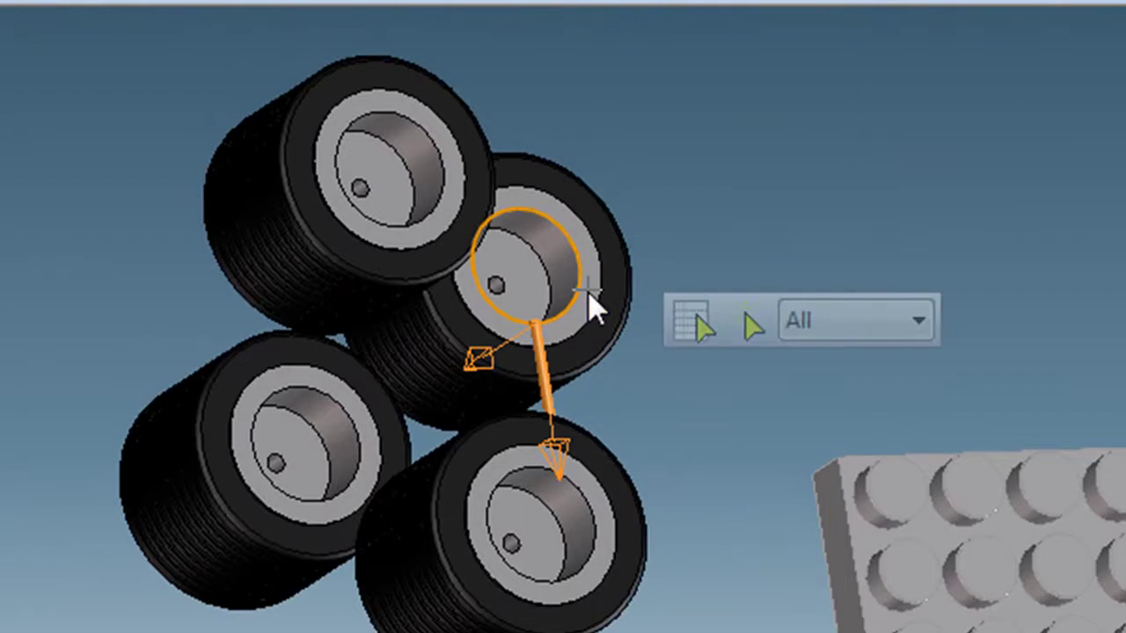
- Set the selection filter to Part and rotate the middle wheel 90 degrees about its vertical axis
click(883, 322)
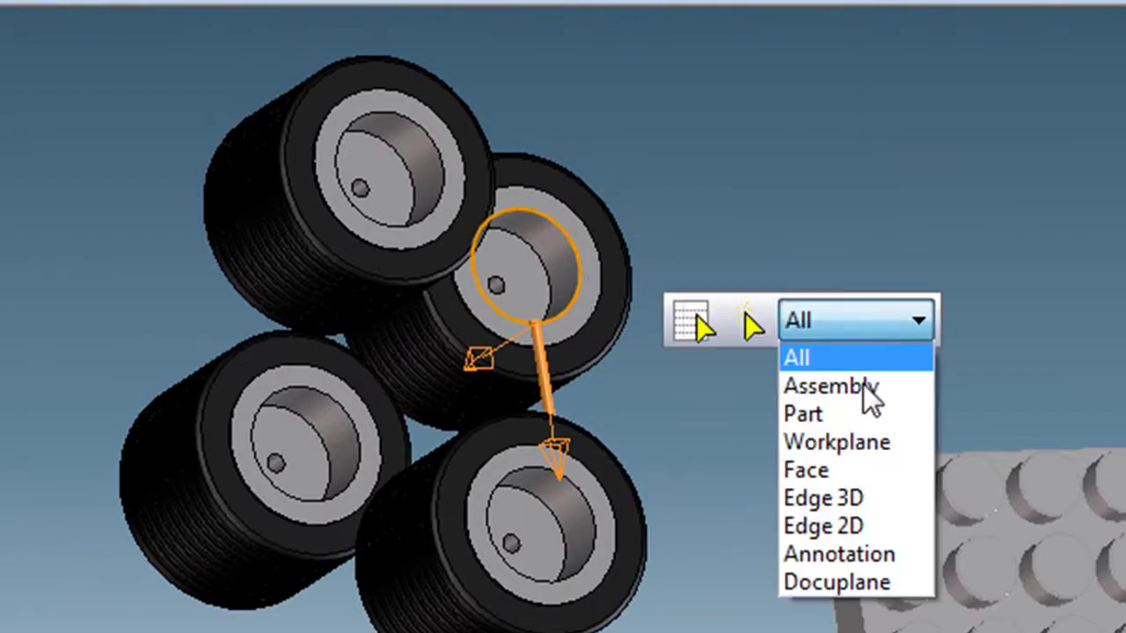
click(851, 415)
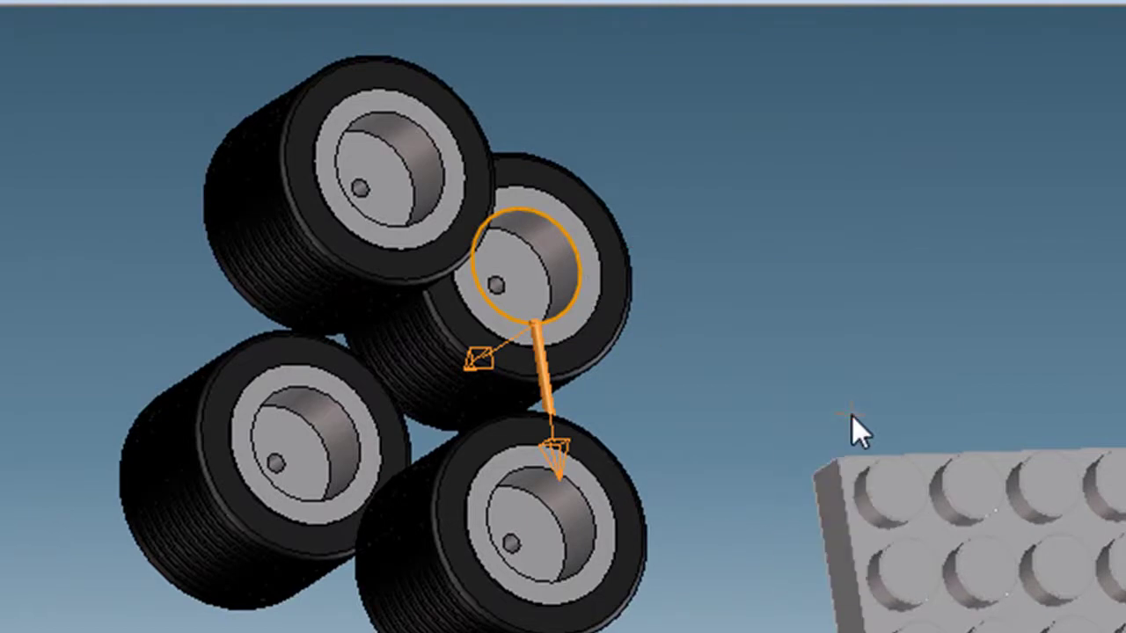
click(612, 308)
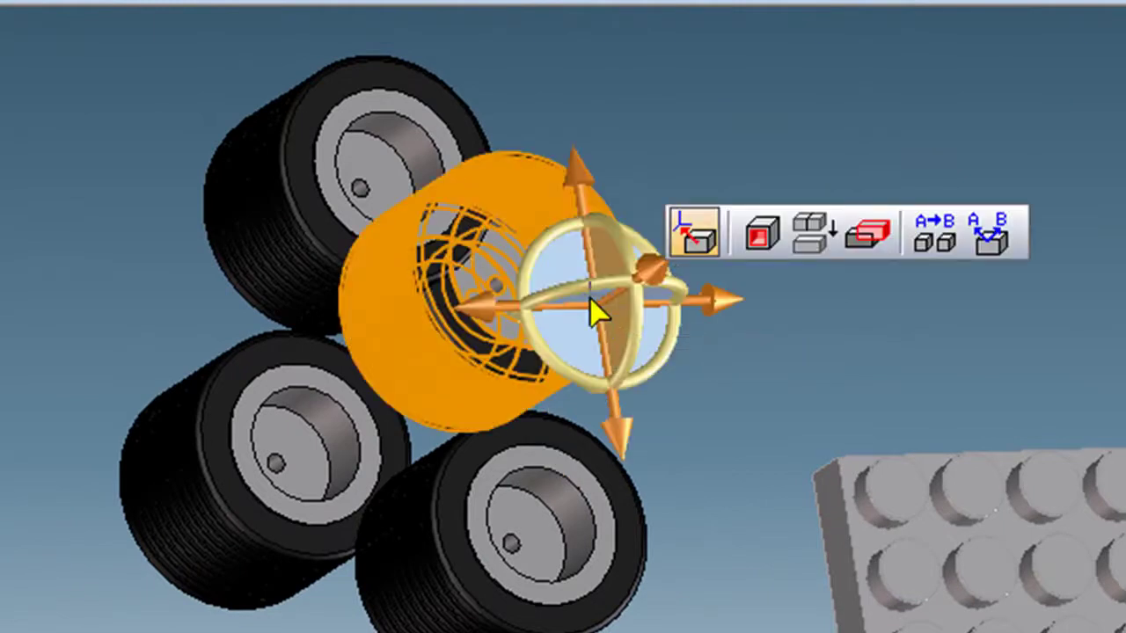
drag(645, 280, 713, 251)
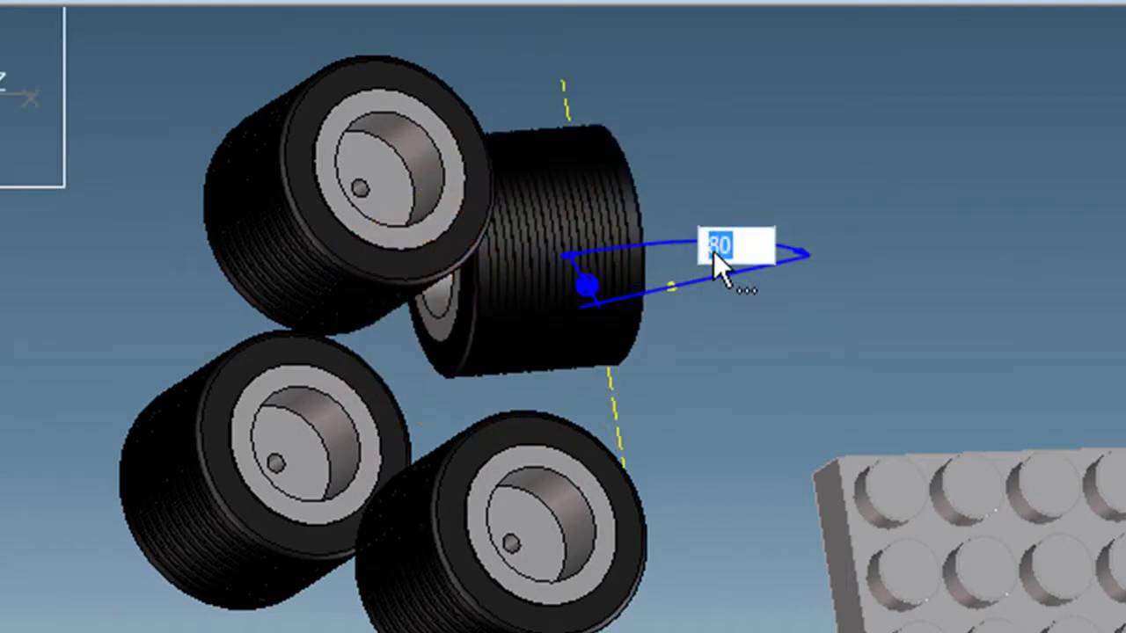
text(90)
key(Return)
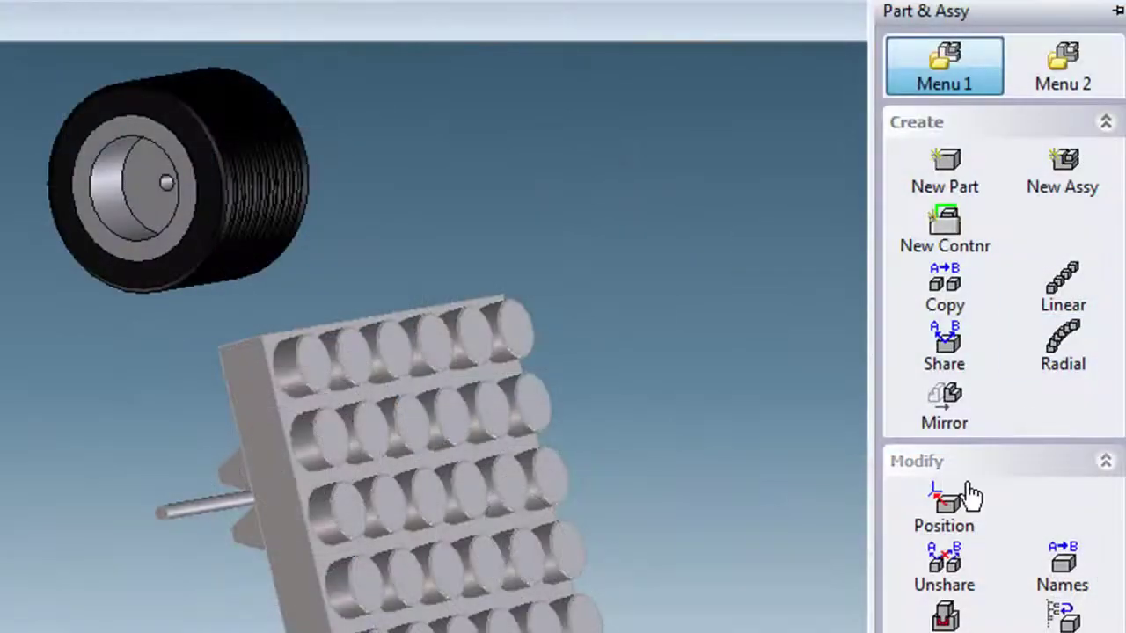
- Mate-align the wheel's hub face to the shaft end face using the Align option
click(945, 515)
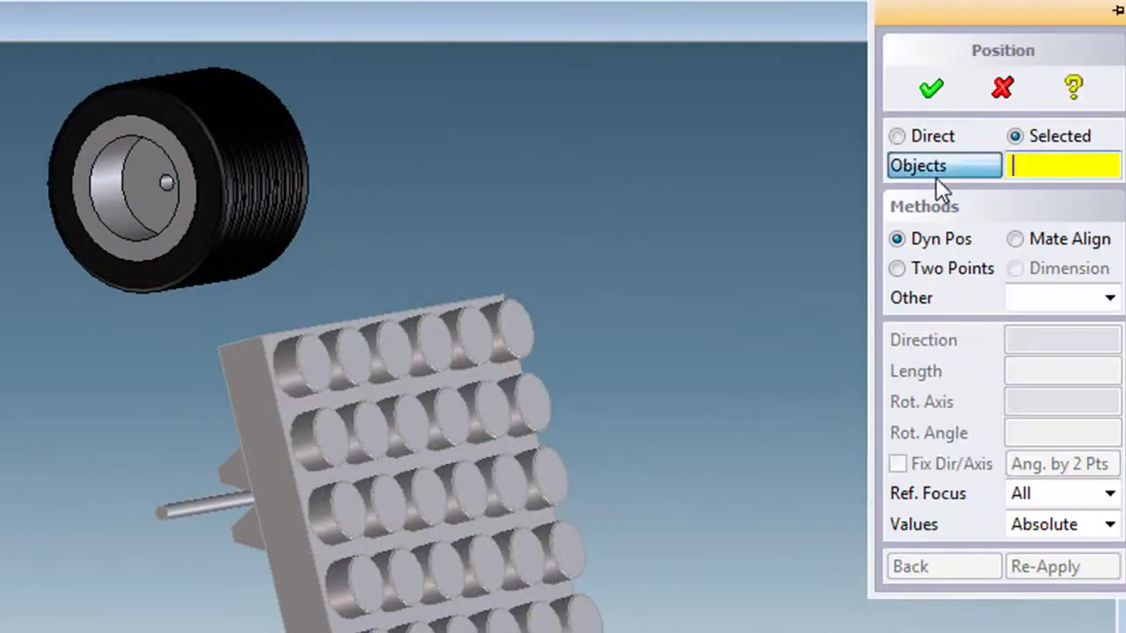
click(1016, 241)
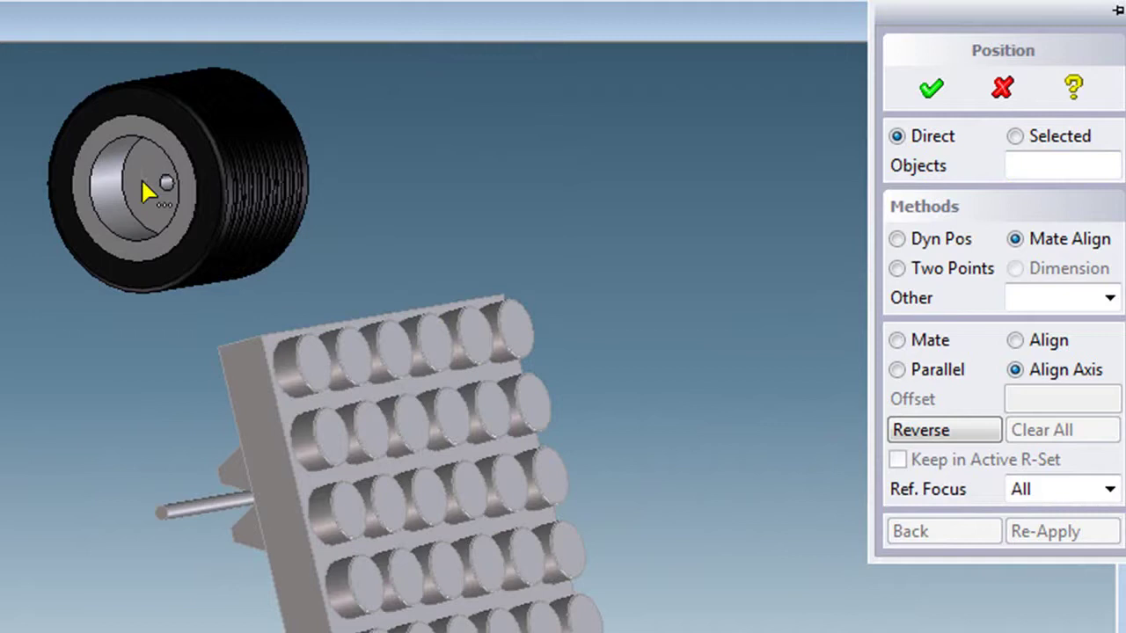
click(92, 204)
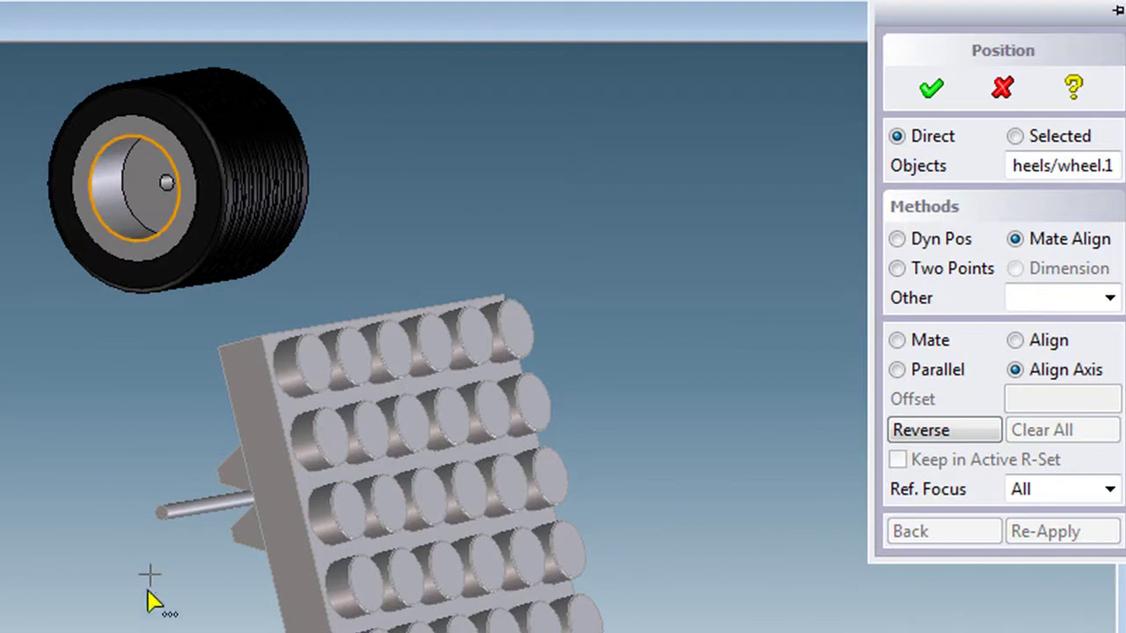
click(201, 507)
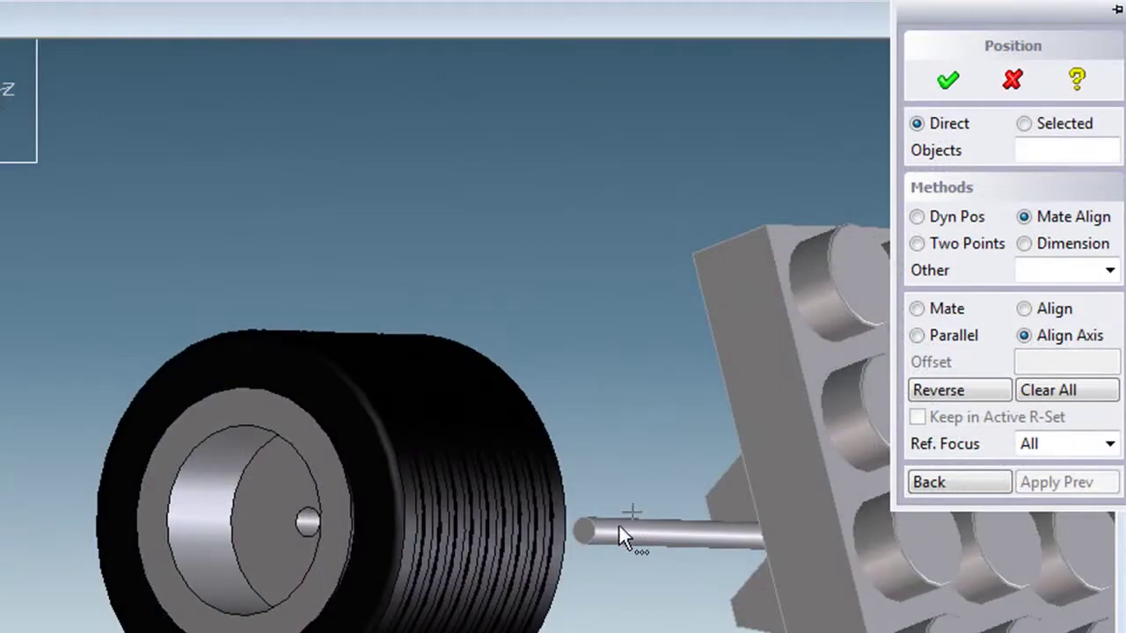
click(1023, 308)
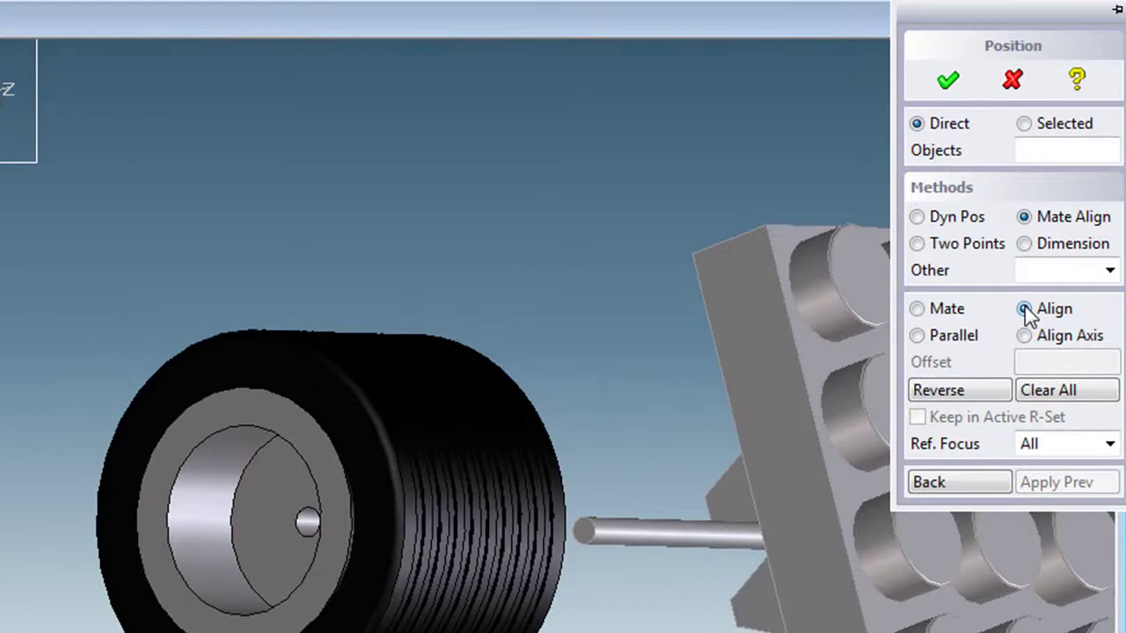
click(260, 512)
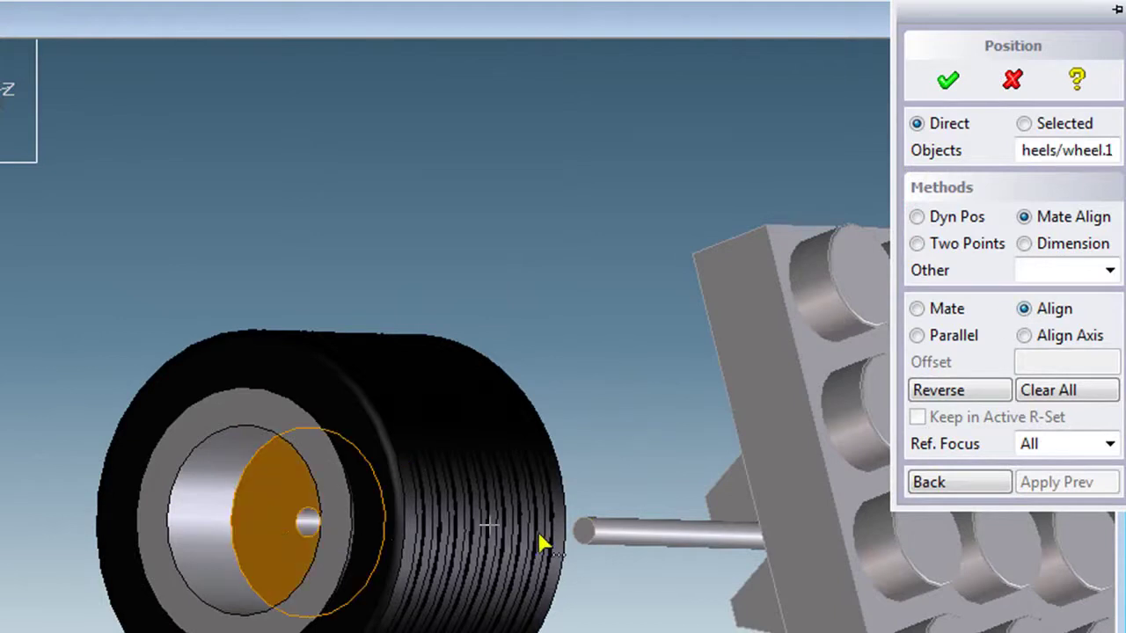
click(582, 534)
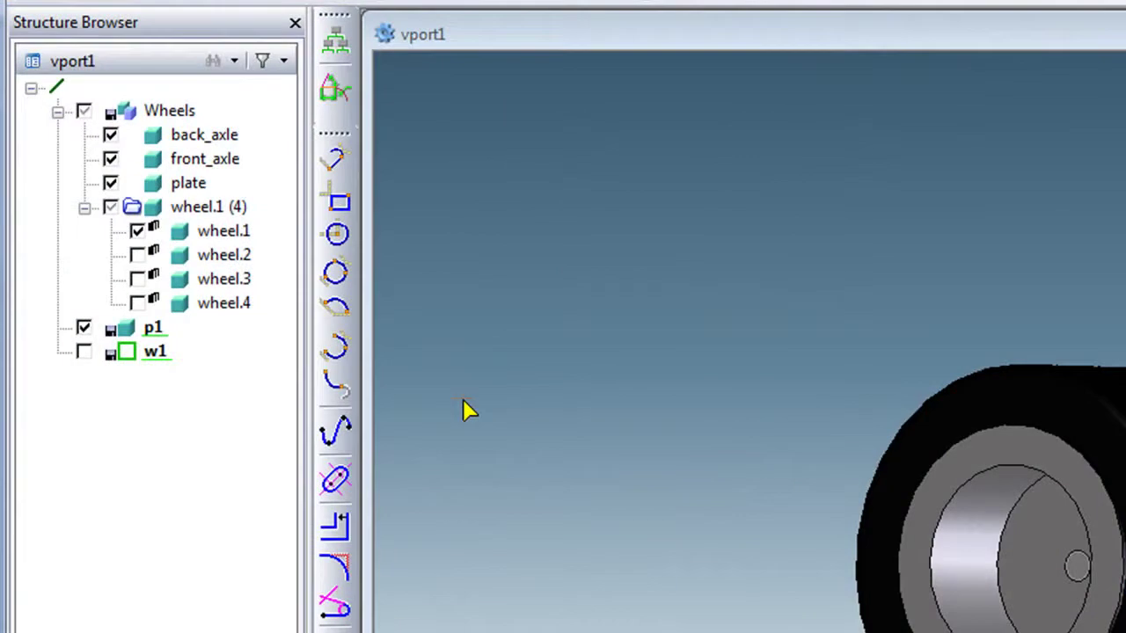
- Check wheel.2, wheel.3 and wheel.4 in the Structure Browser to display them
click(137, 255)
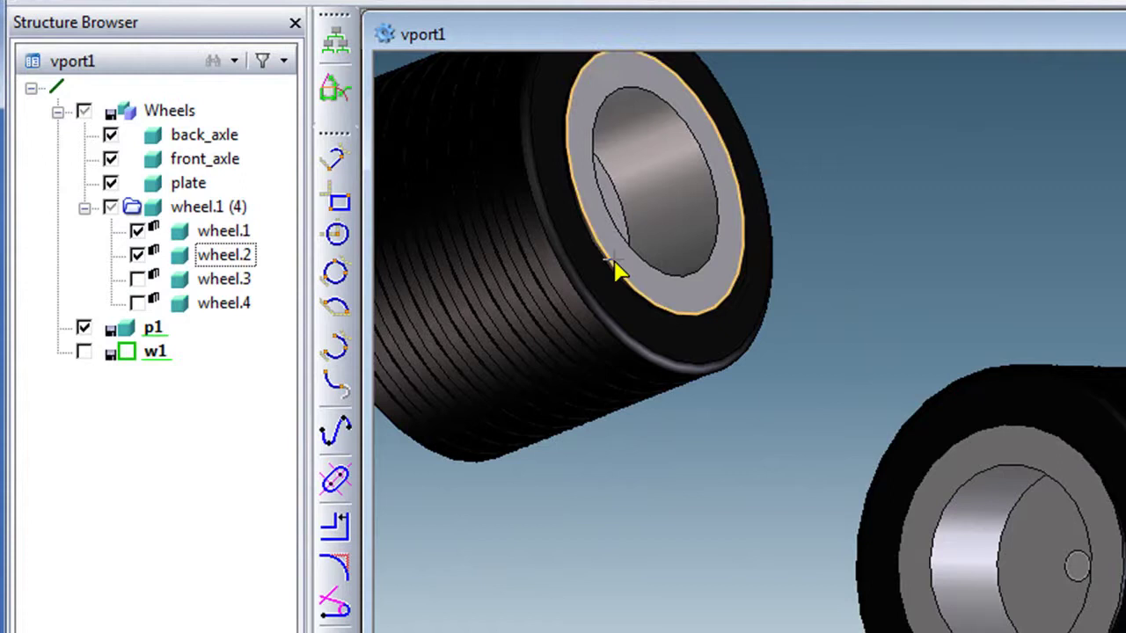
click(137, 278)
click(137, 302)
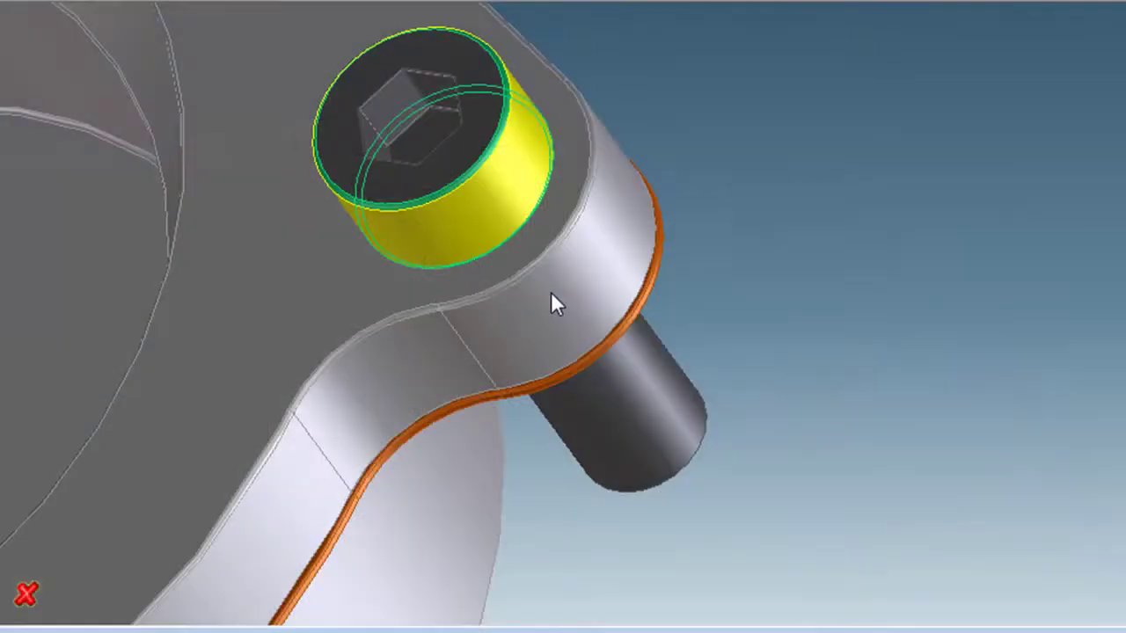
- Pull the bolt head face out 0.2 and dimension the sleeve face from the pin's top edge
key(q)
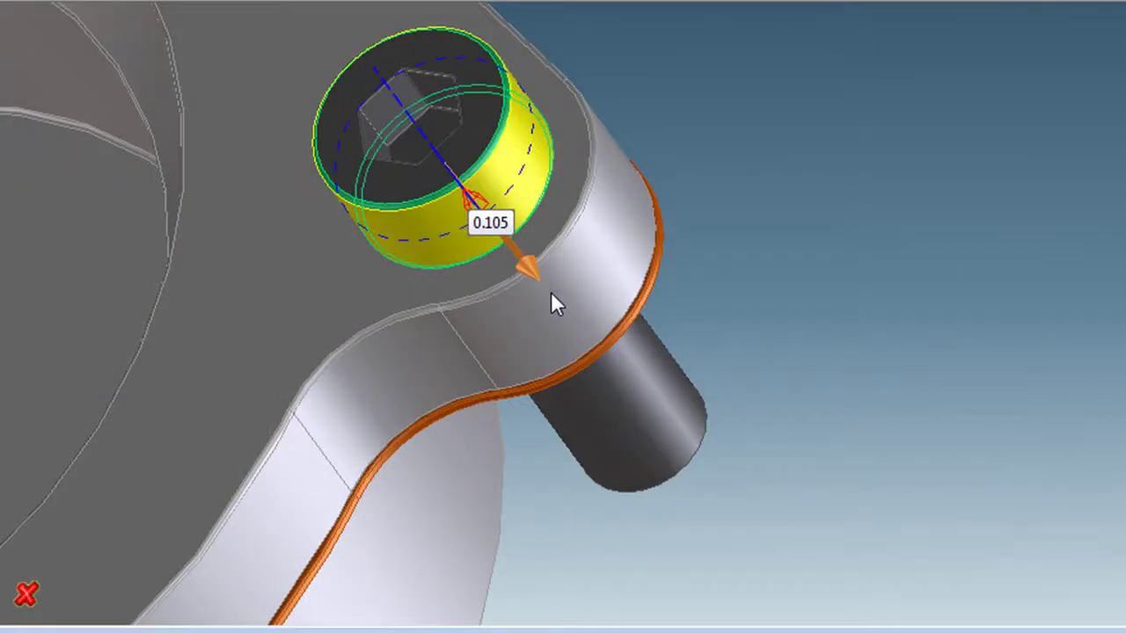
click(531, 272)
text(0.2)
key(Return)
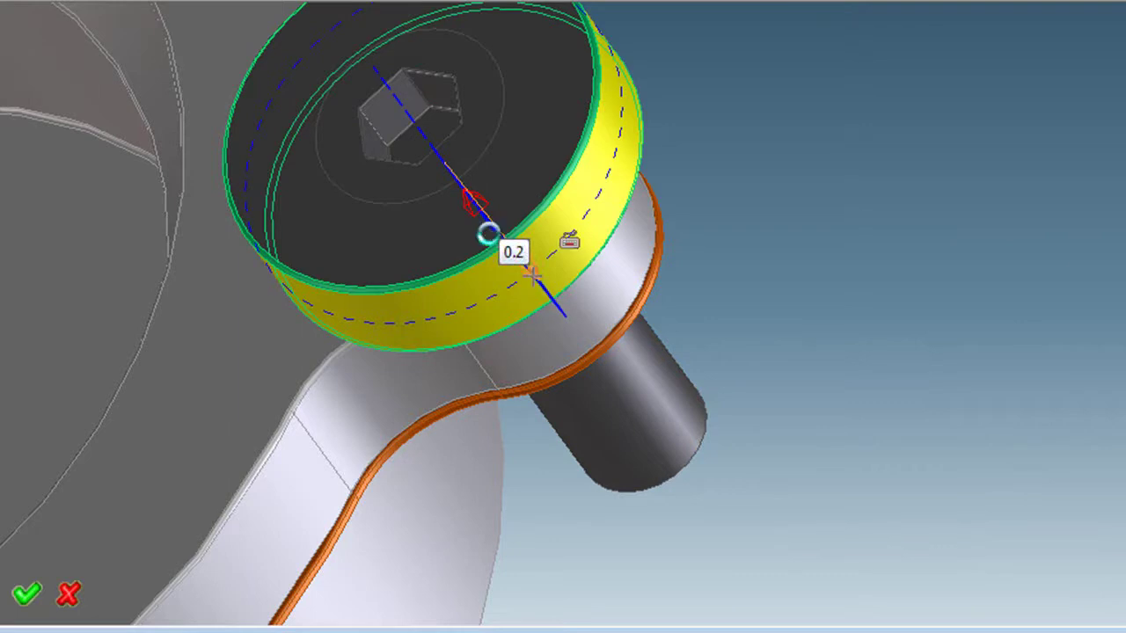
click(488, 236)
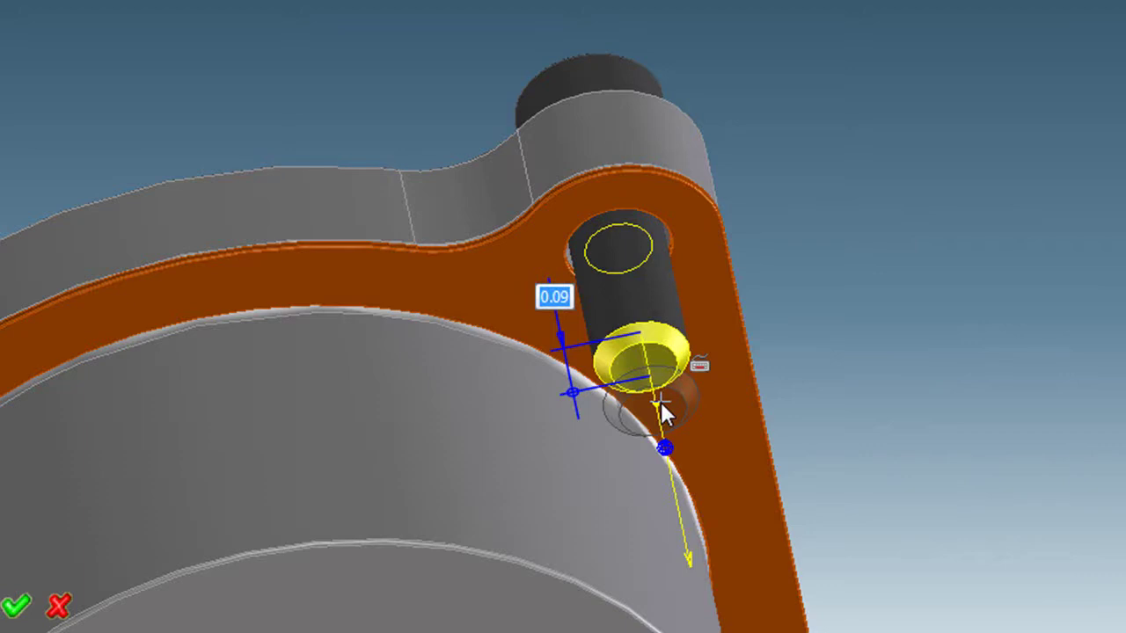
click(643, 312)
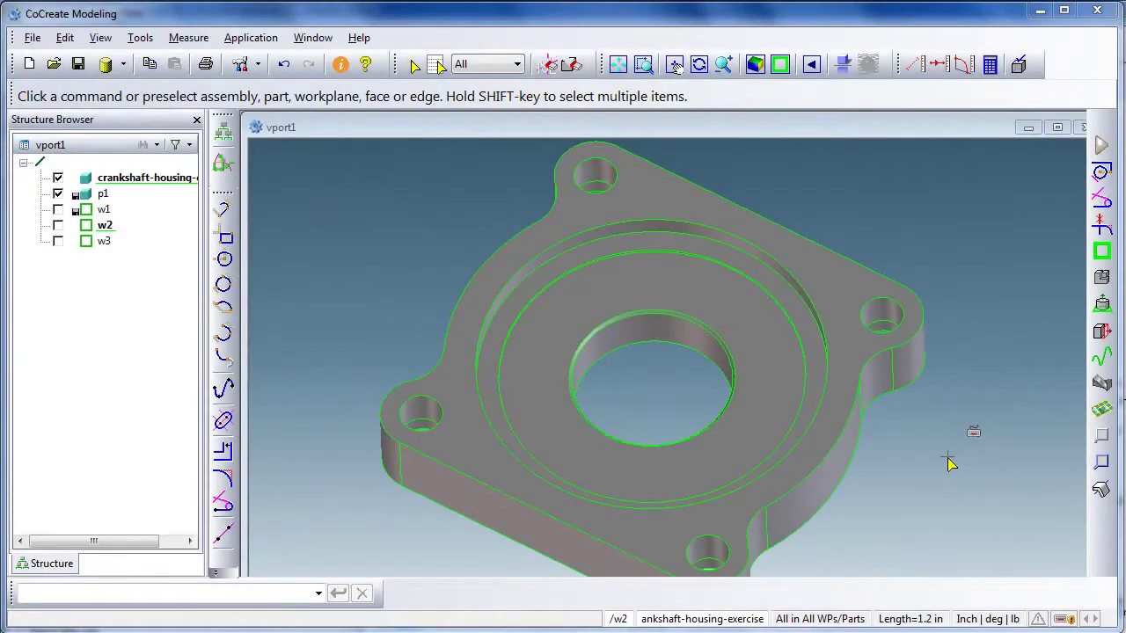
- Change the right bolt hole's radius to 0.025 with Change Radius
click(882, 318)
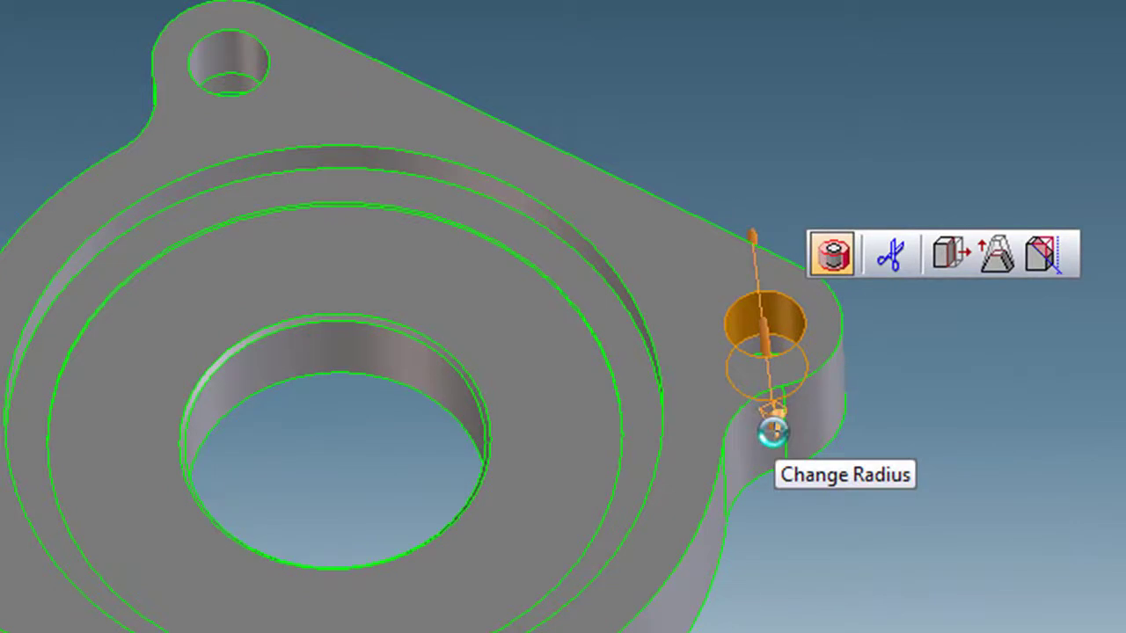
click(774, 431)
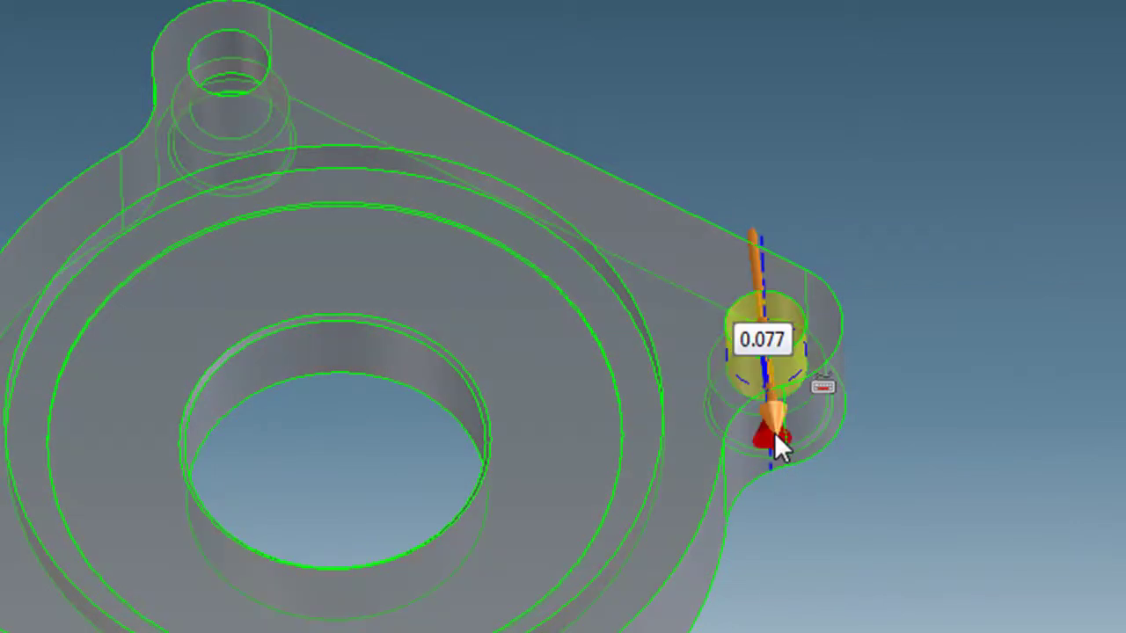
click(785, 338)
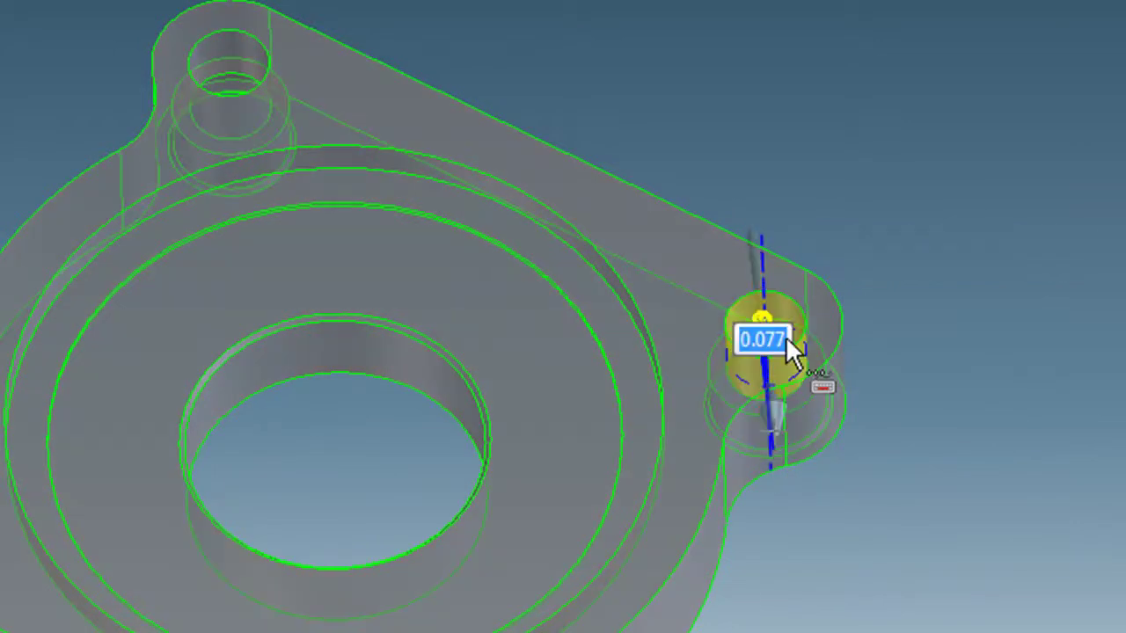
text(0.)
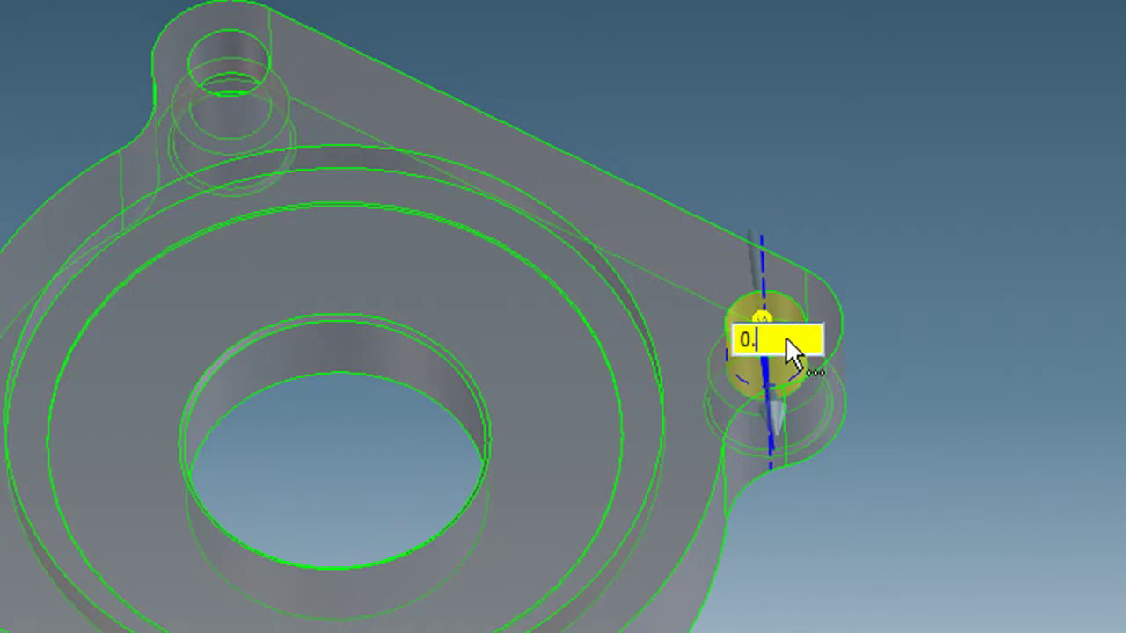
key(Return)
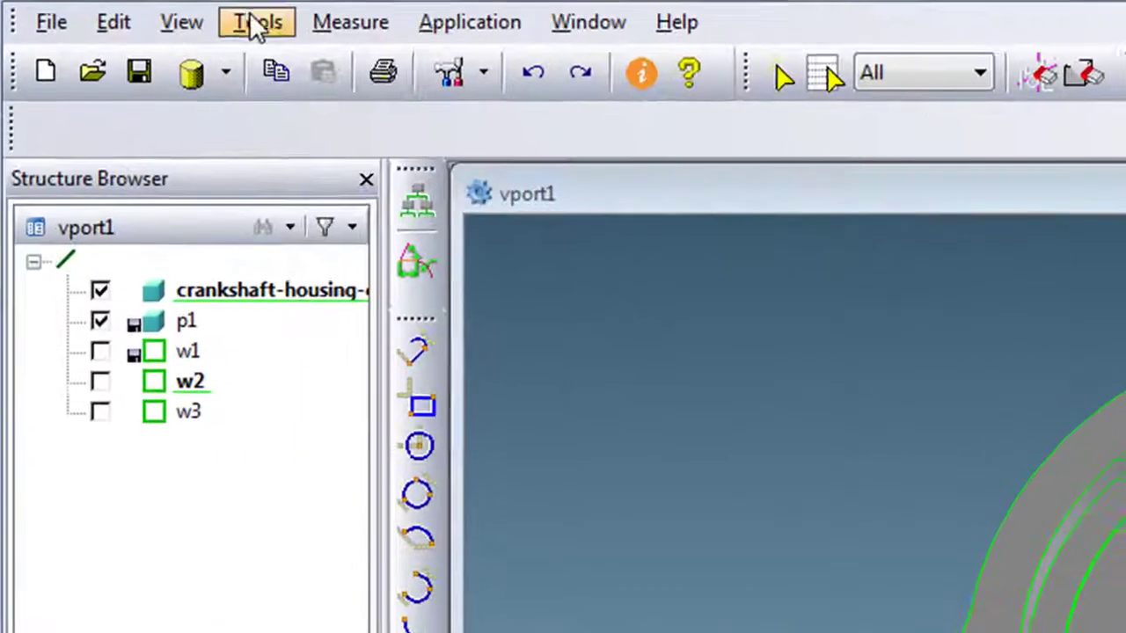
- Start Tools > Select with the 3D element filter set to Cylinders
click(140, 38)
click(291, 110)
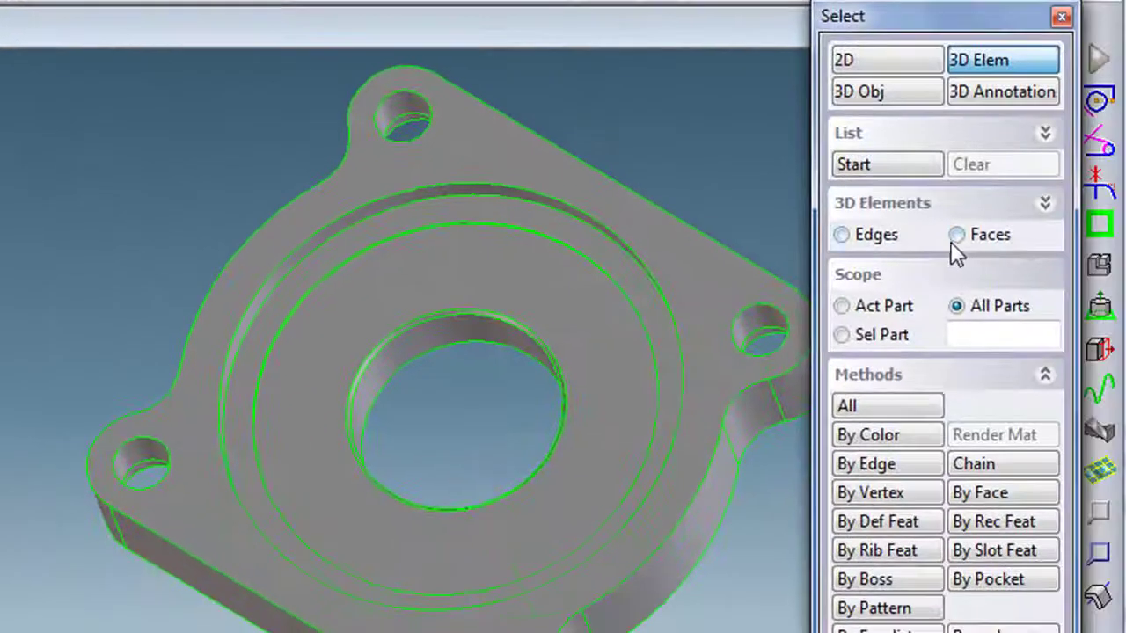
click(1045, 205)
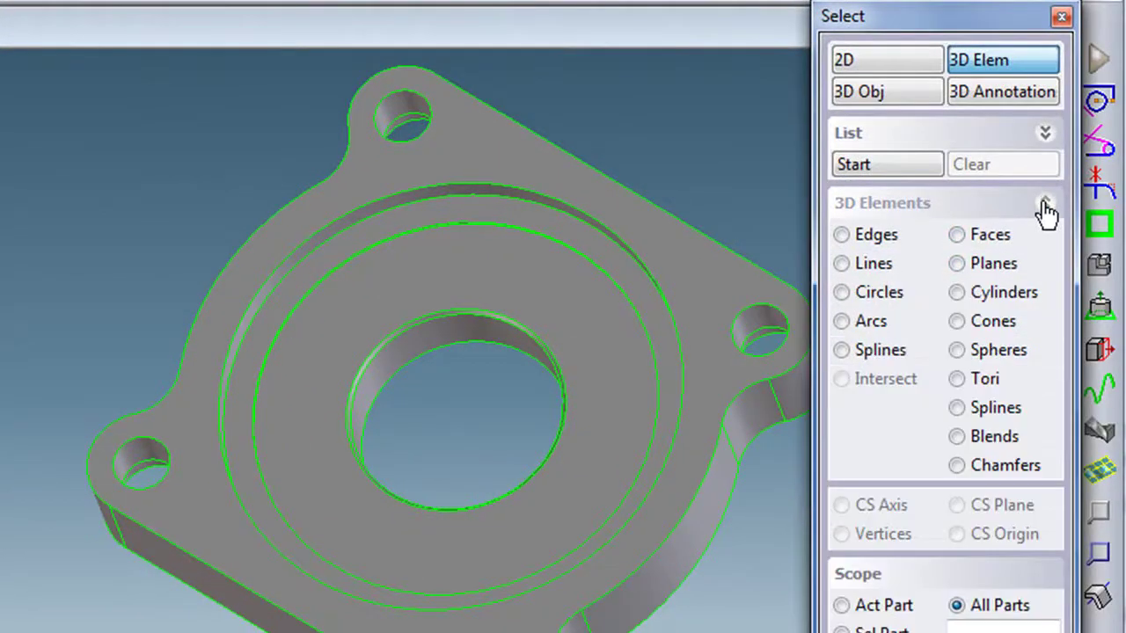
click(957, 296)
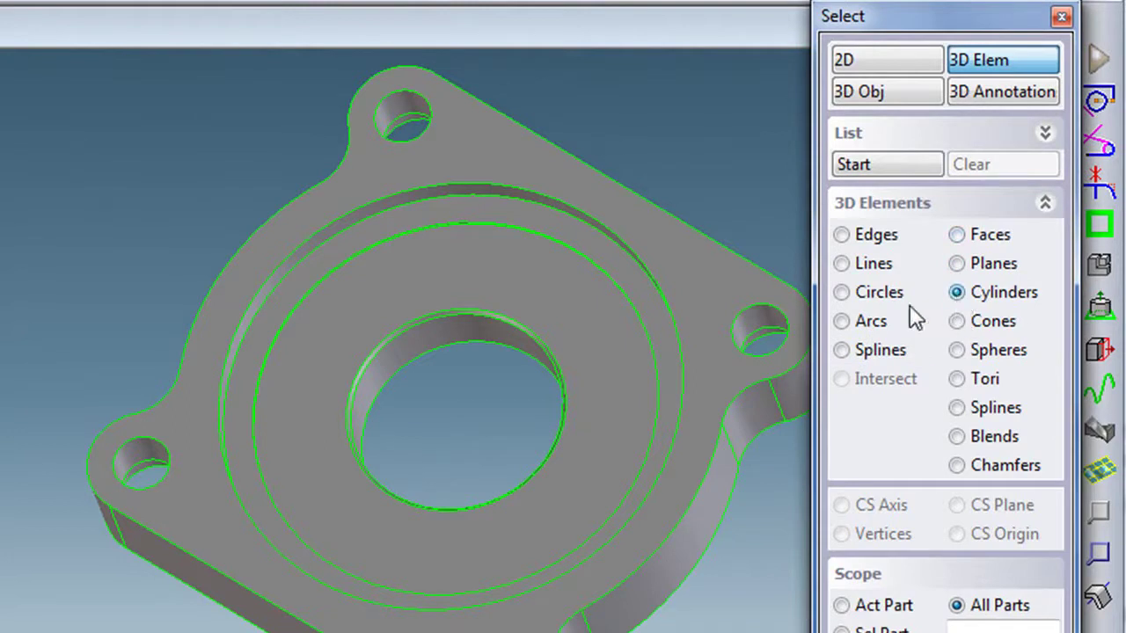
- Collect the right, top-left and bottom-left bolt holes into one selection list
click(878, 166)
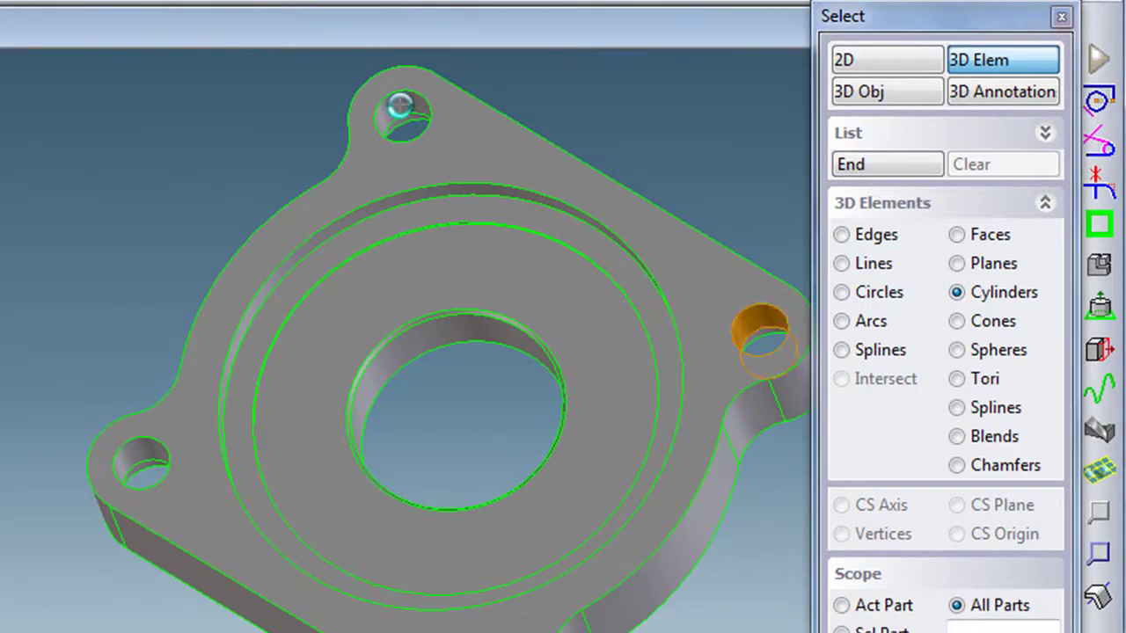
click(401, 107)
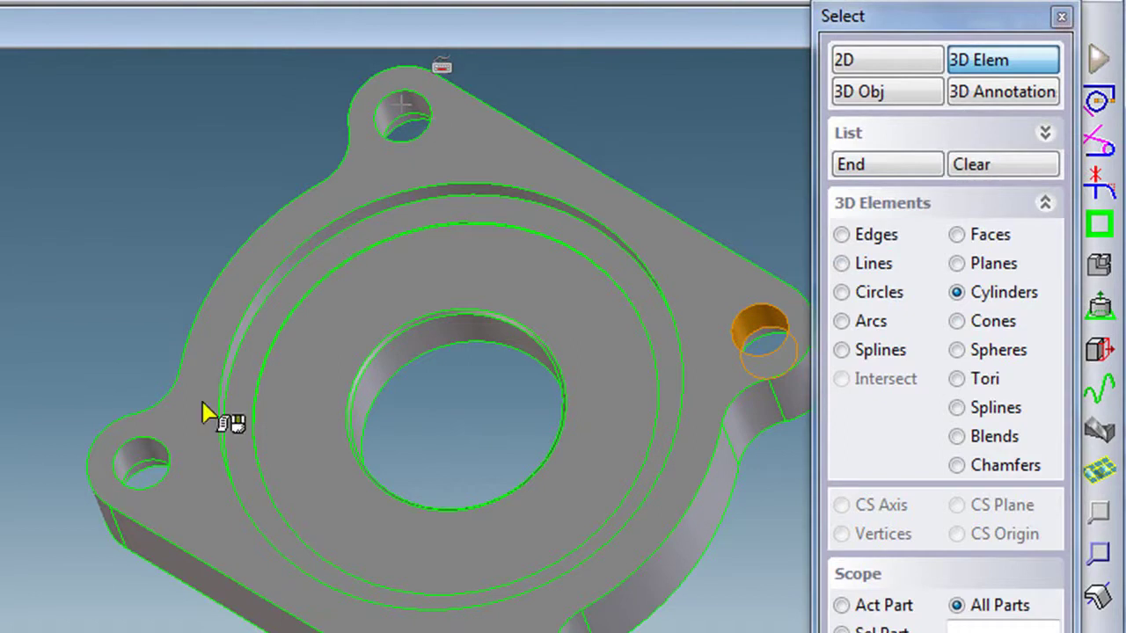
click(409, 119)
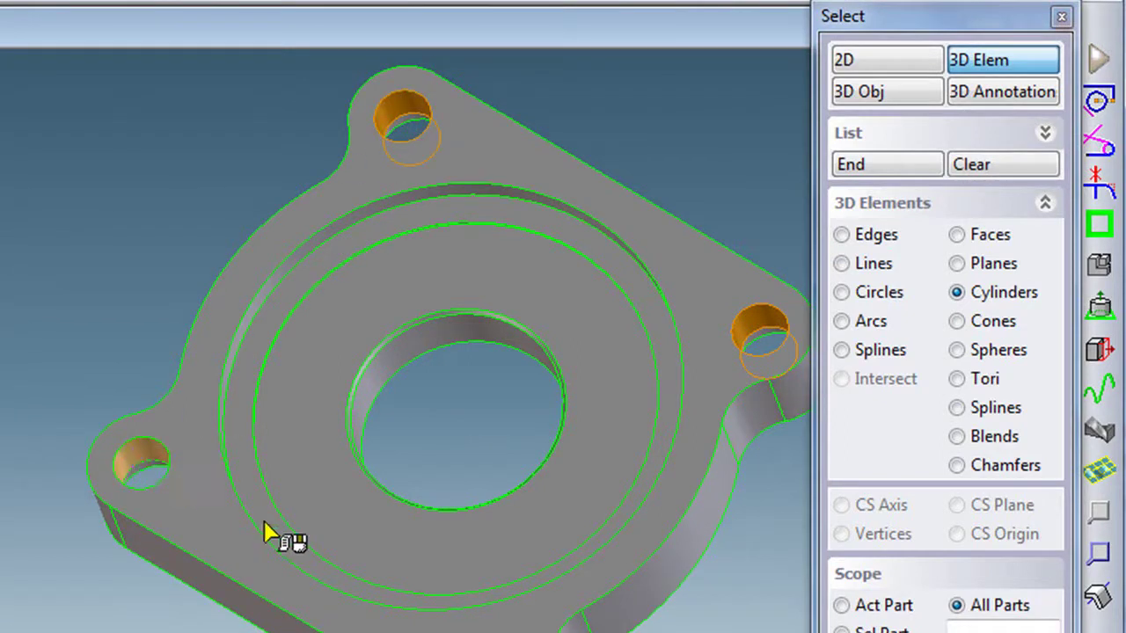
click(140, 459)
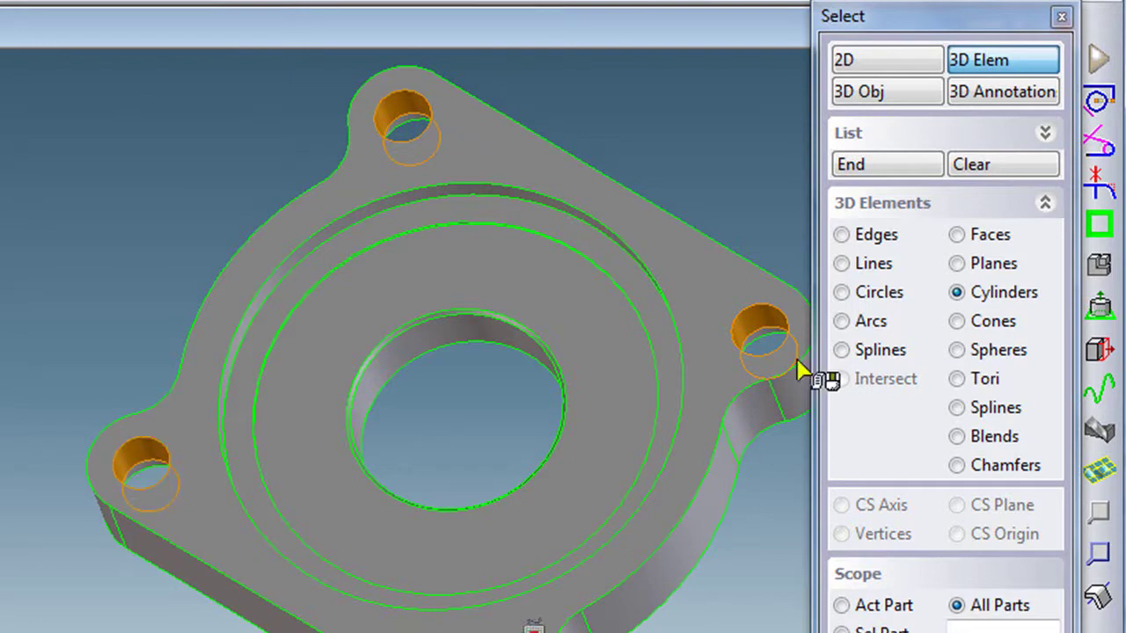
click(865, 166)
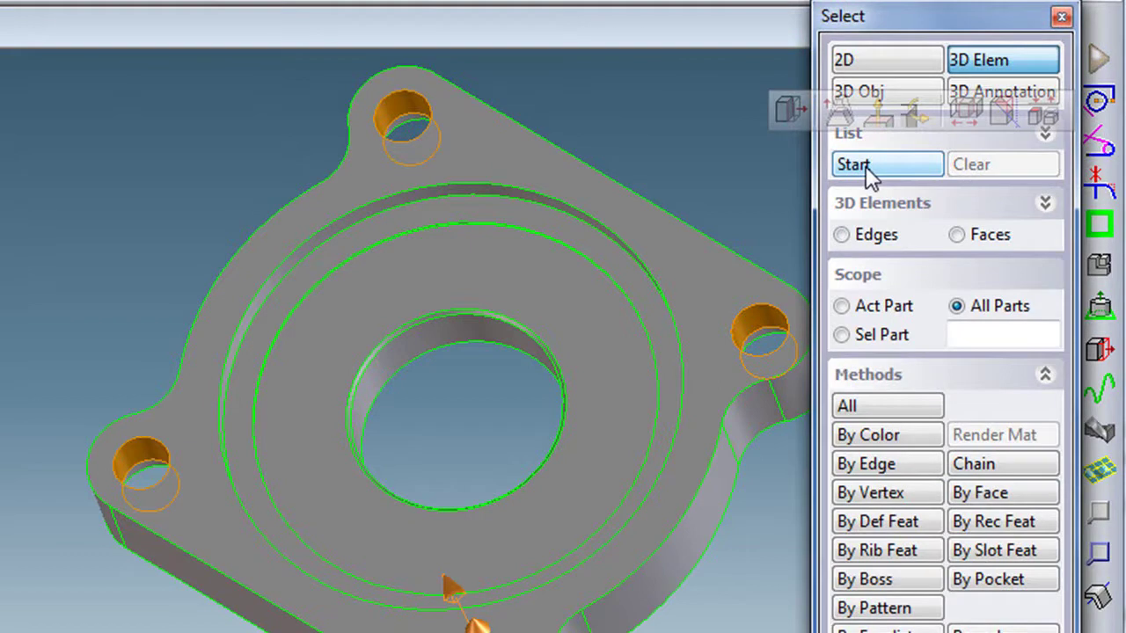
- Change the grouped bolt holes' radius from 0.077 to 0.025 via the right-click Change Radius
right_click(752, 337)
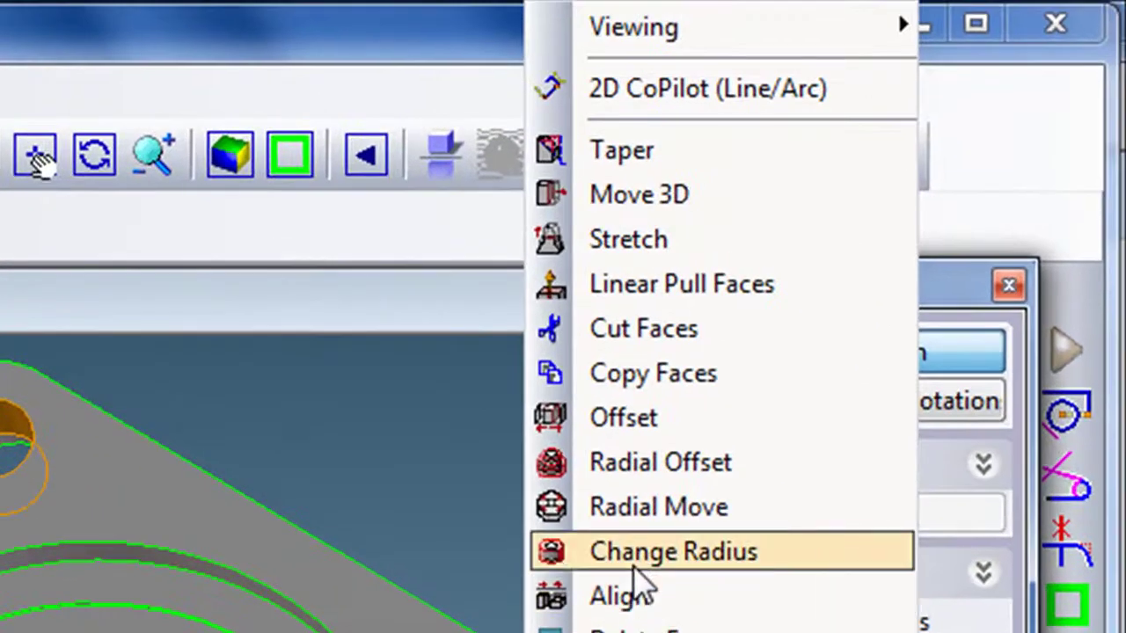
click(634, 563)
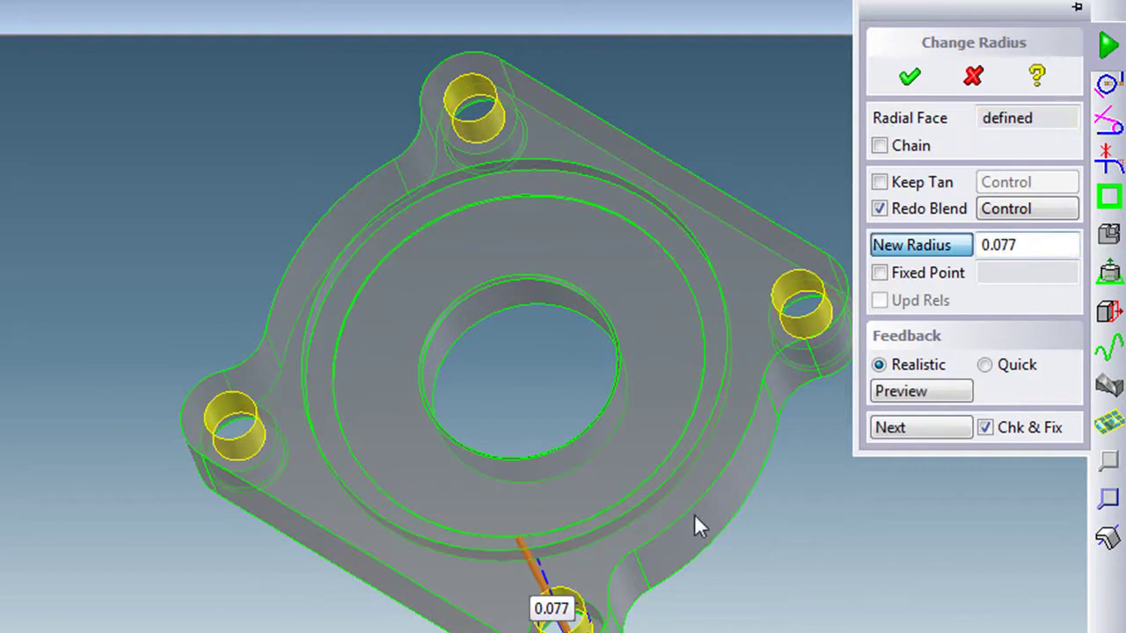
click(554, 612)
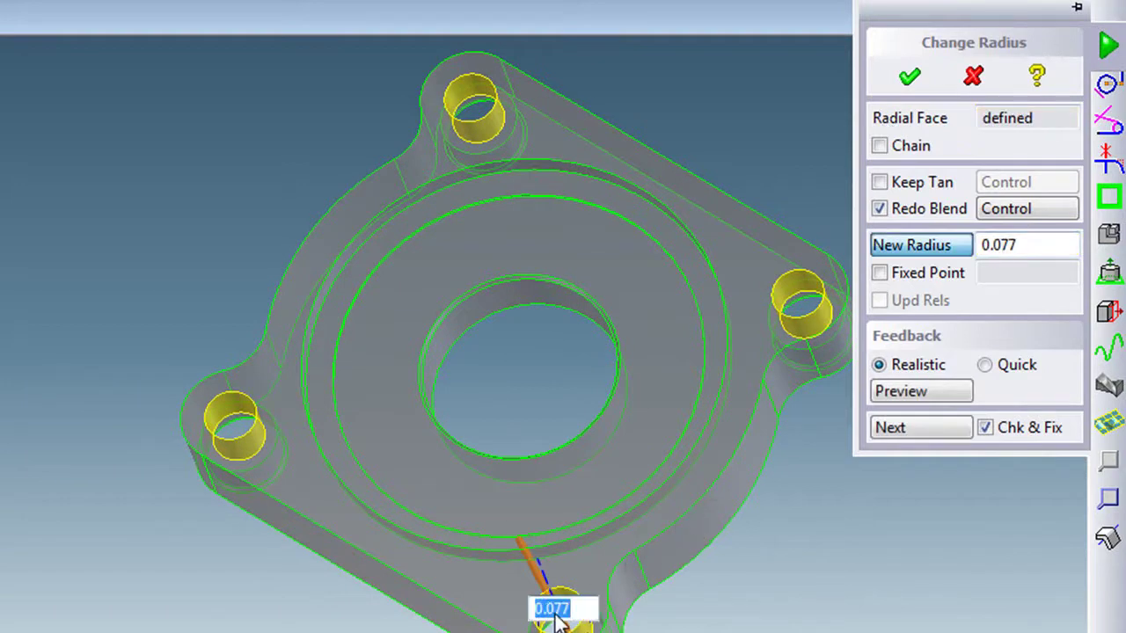
text(0.025)
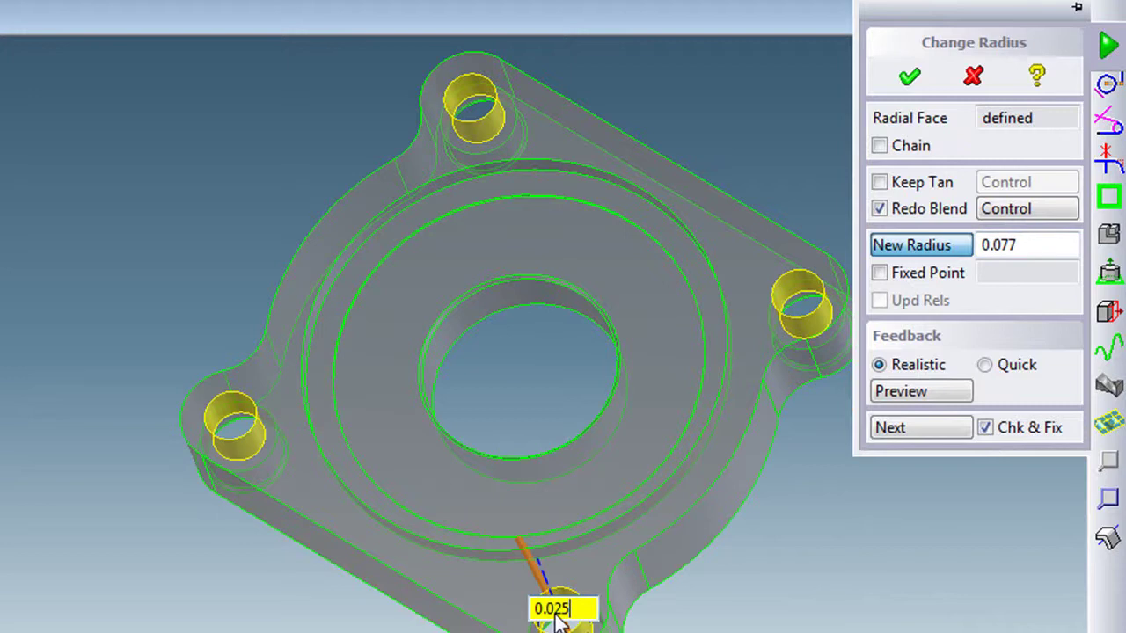
key(Return)
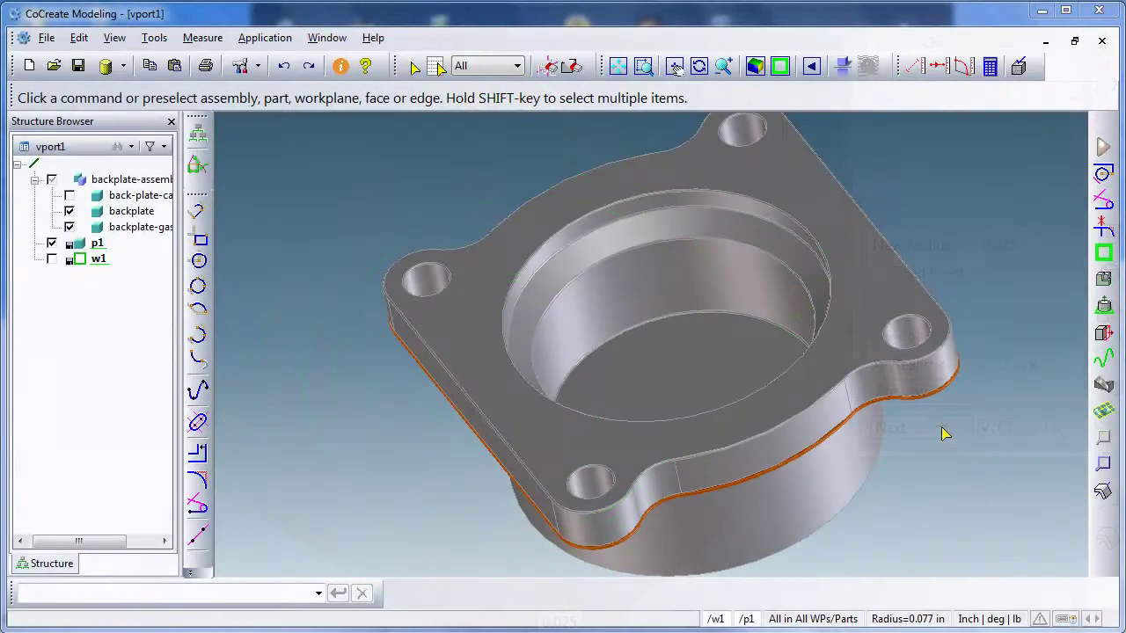
- Pick the top-right hole, switch the selection filter to Face, and add the top hole face
click(907, 334)
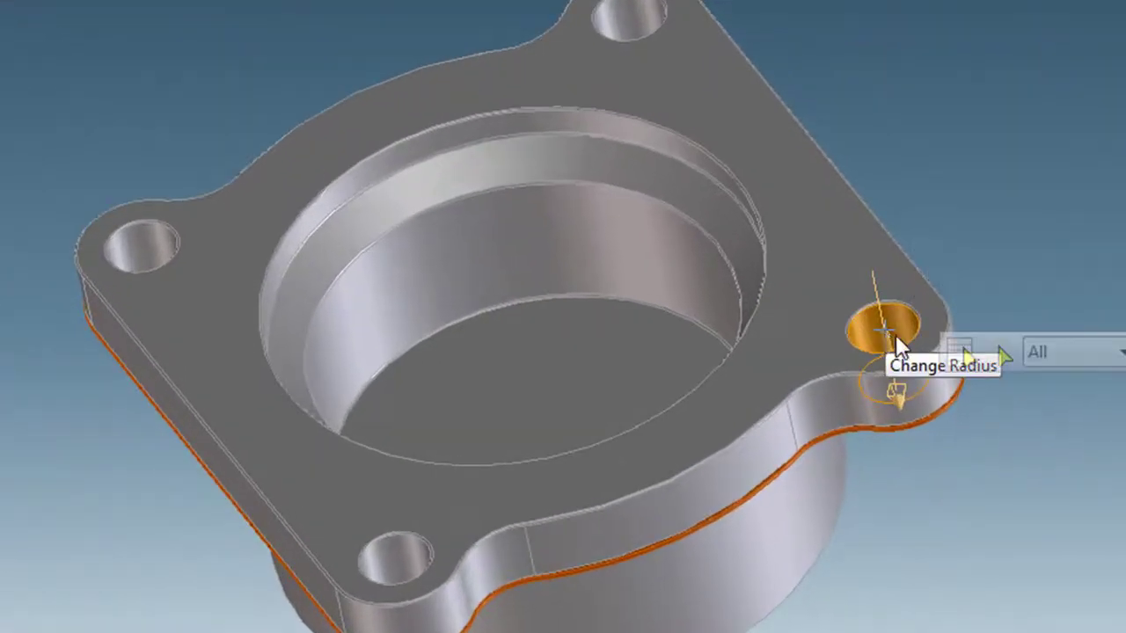
click(1055, 353)
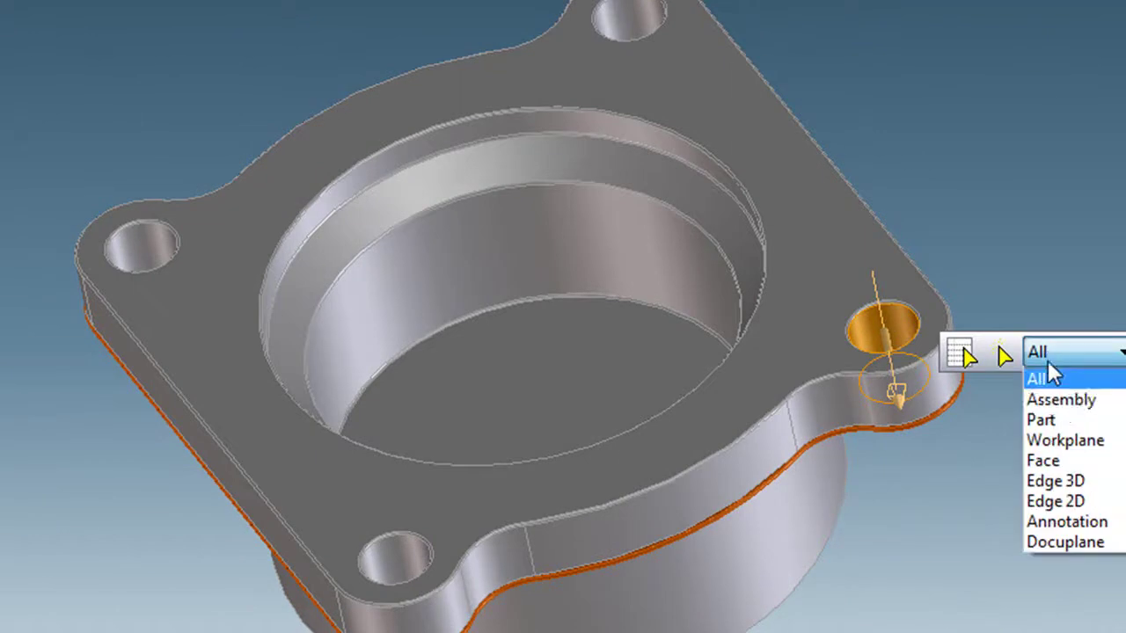
click(1063, 463)
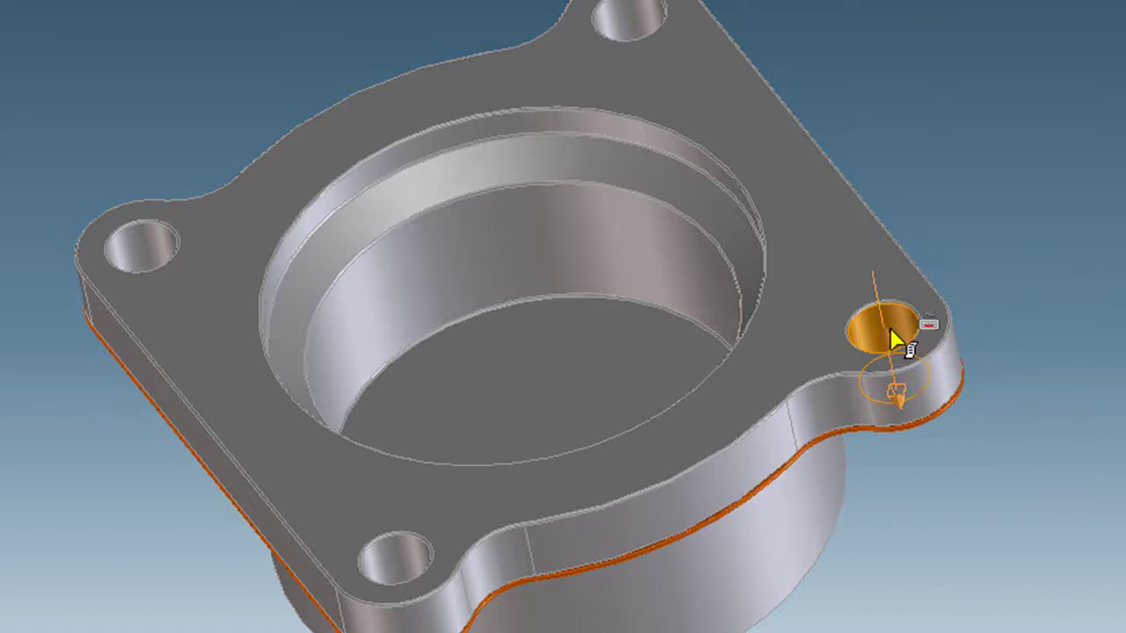
click(634, 23)
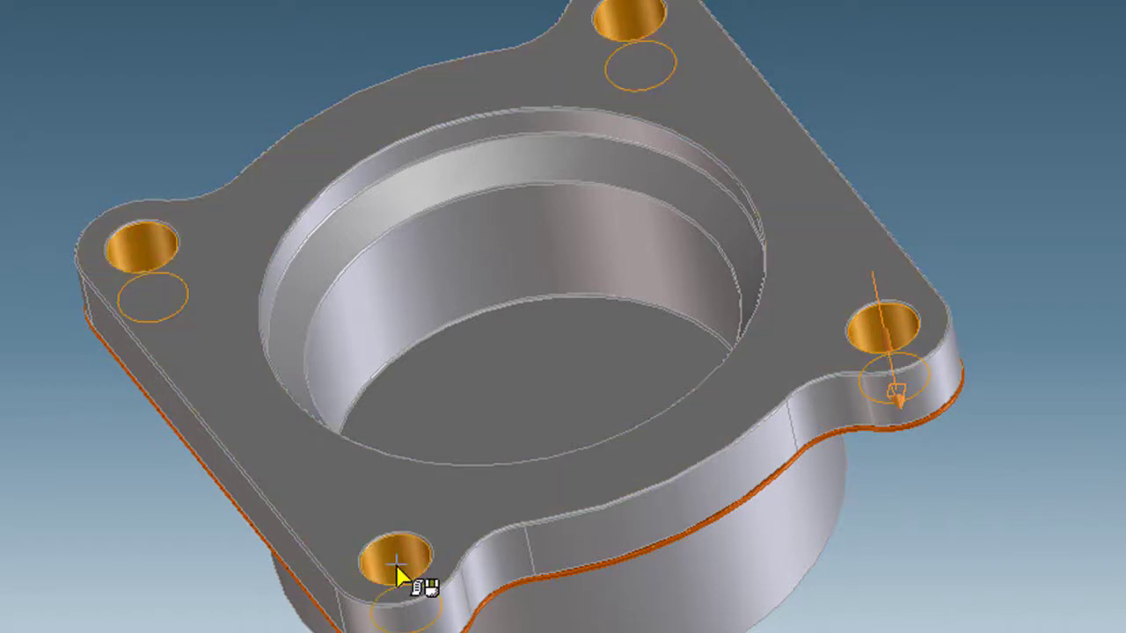
- Start Change Radius on the selected bolt holes from the right-click menu
right_click(395, 565)
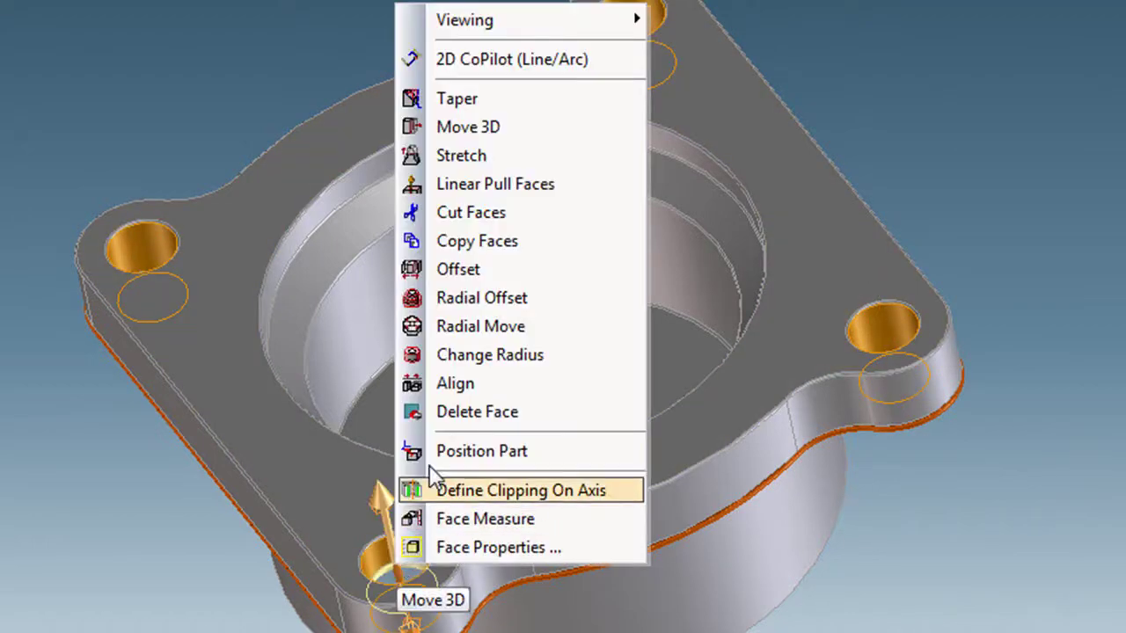
click(462, 354)
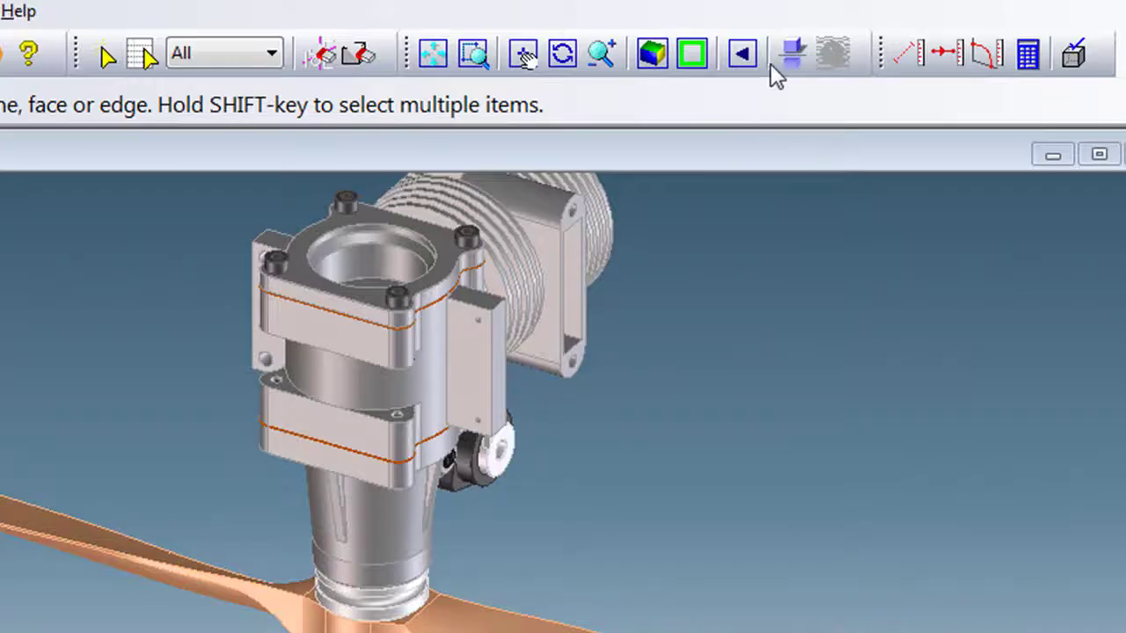
click(784, 58)
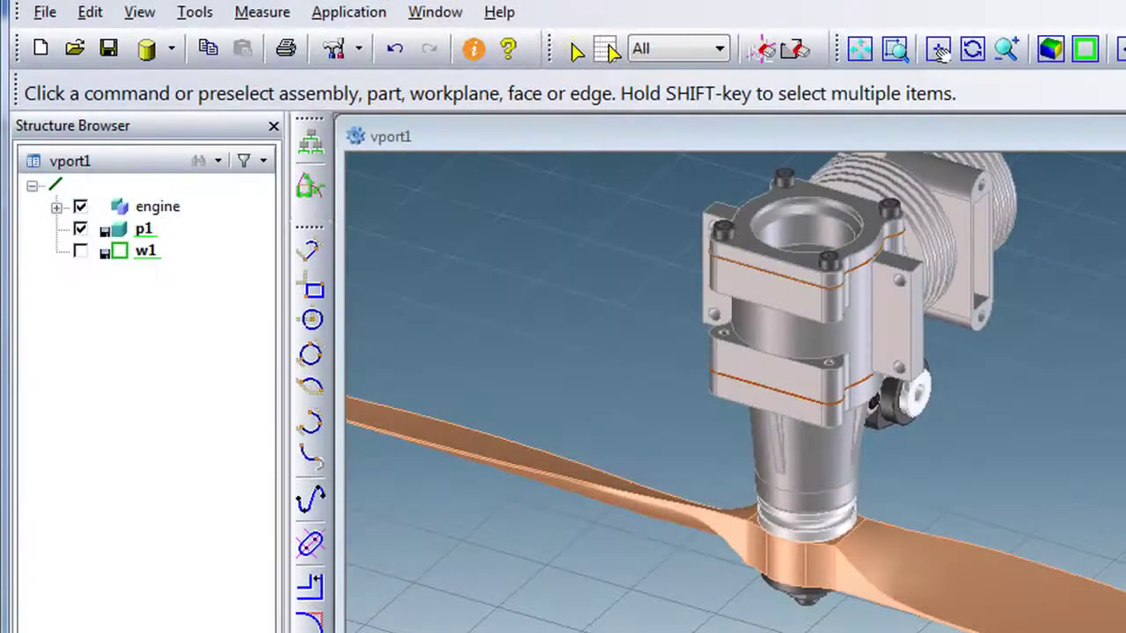
- Enable Vertices display in Viewport Settings and apply it to the engine-propeller assembly
click(92, 13)
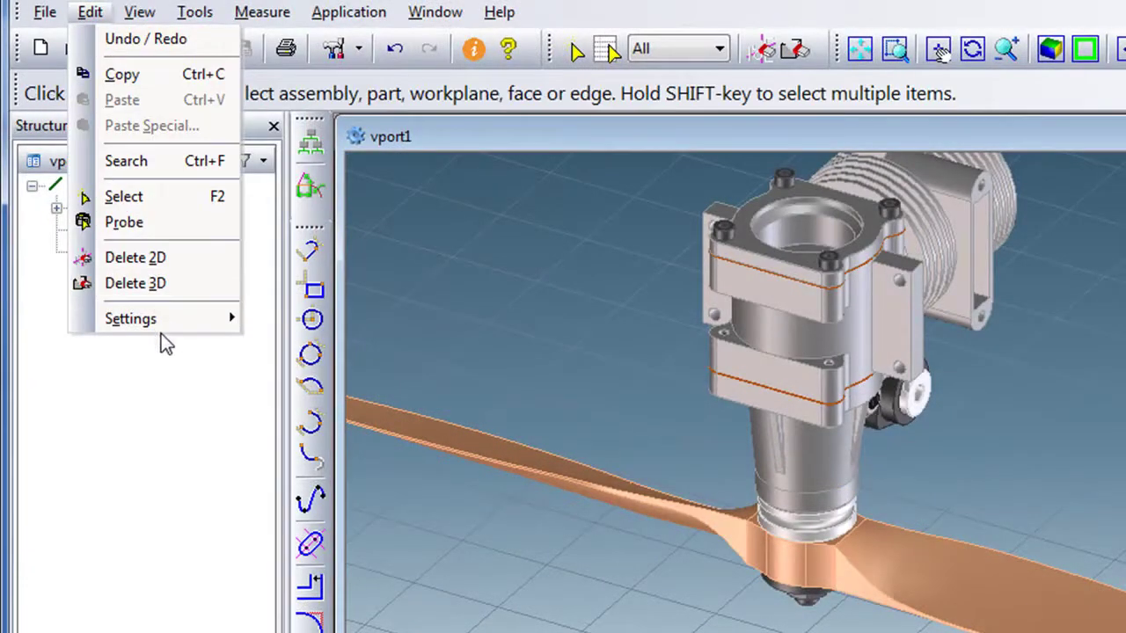
mouse_move(161, 326)
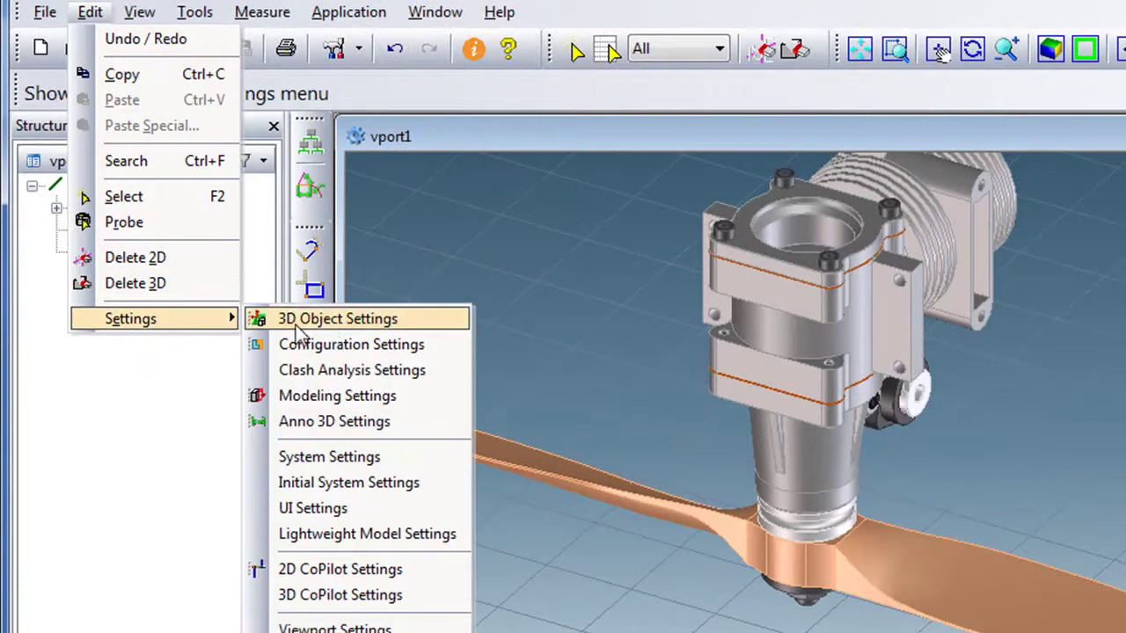
click(365, 626)
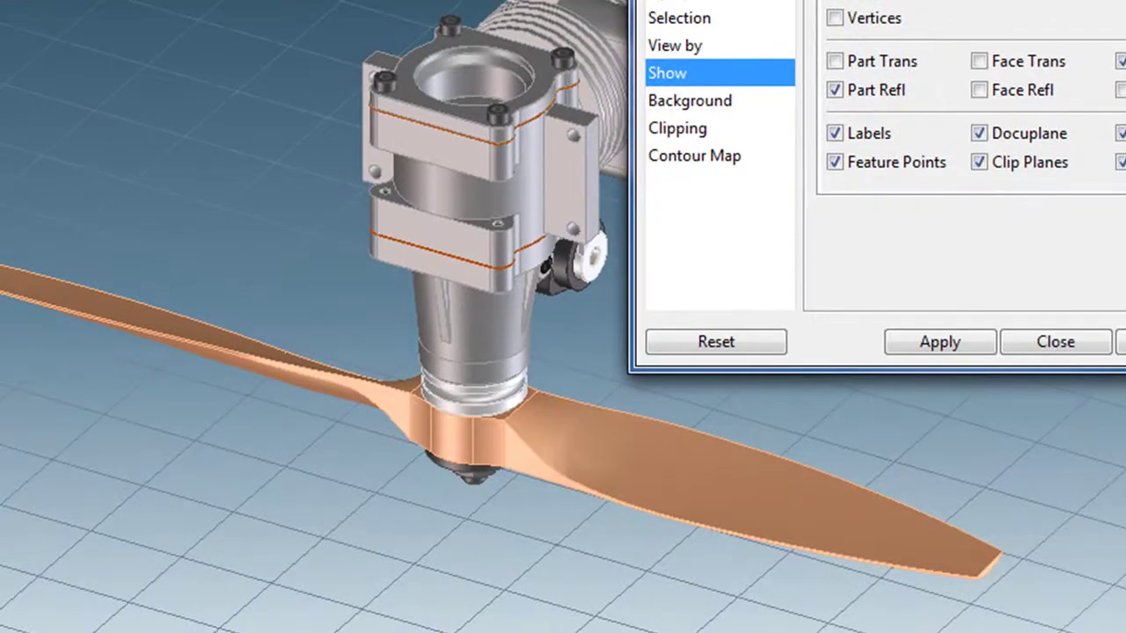
click(833, 18)
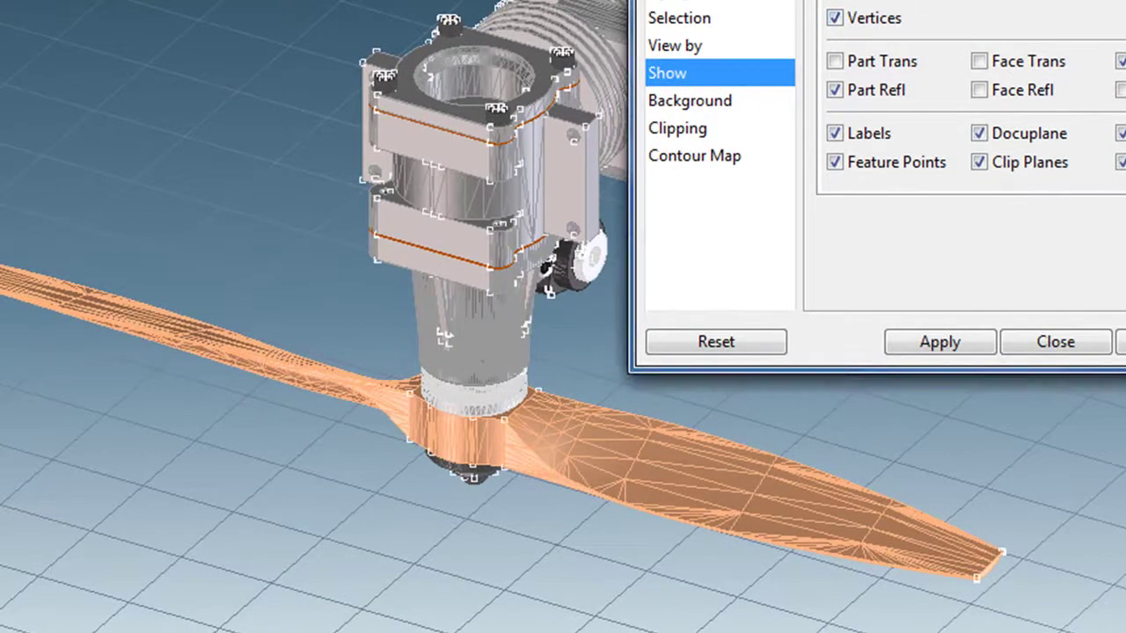
click(928, 346)
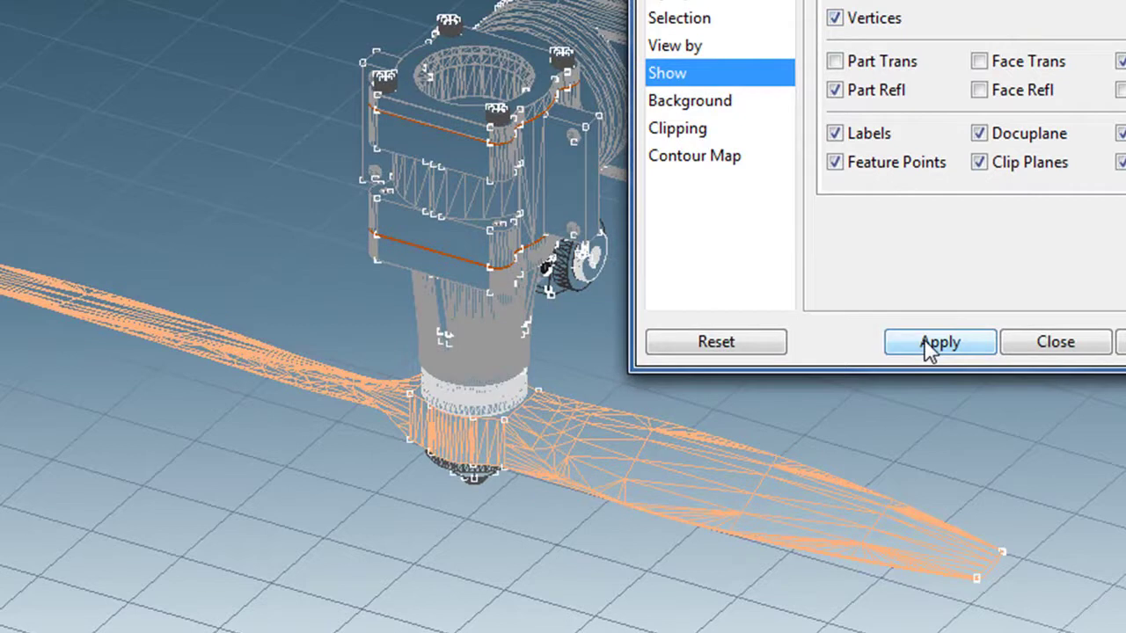
click(1090, 348)
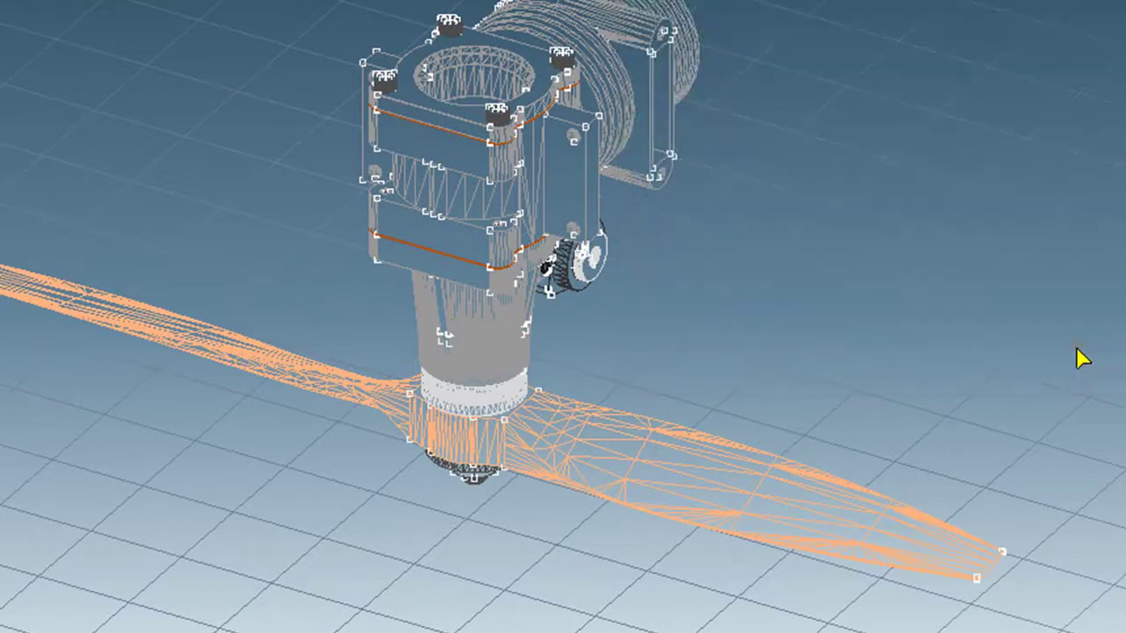
- Scroll down the 'First Encounter: PTC CoCreate 17.0' post to the Copilot screenshot and disclosure paragraph
click(456, 355)
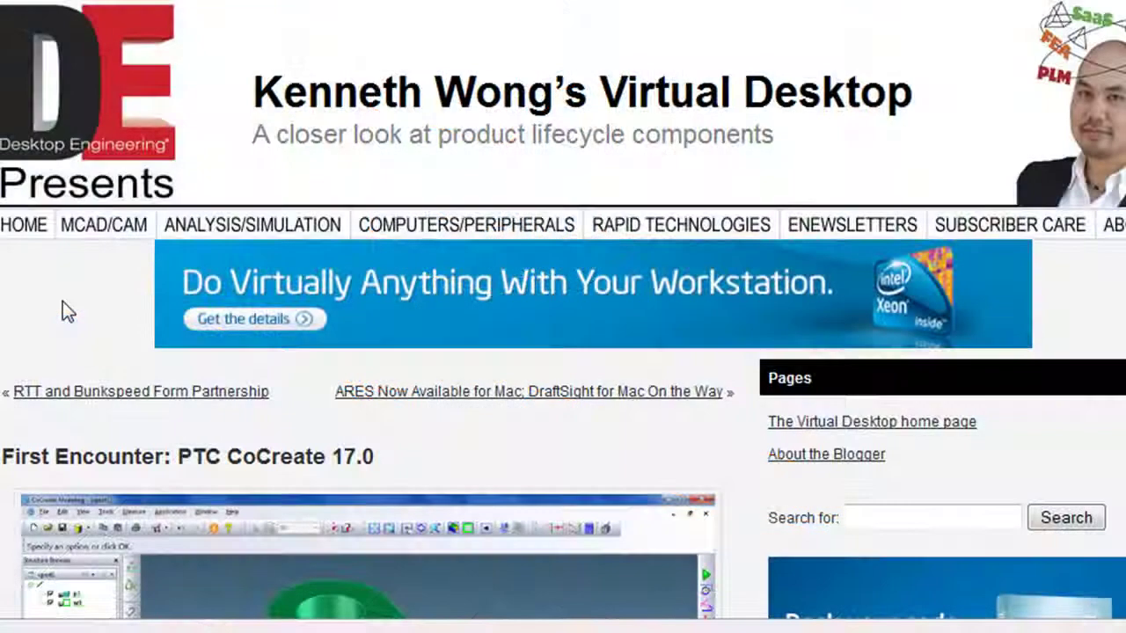
scroll(63, 301, down, 4)
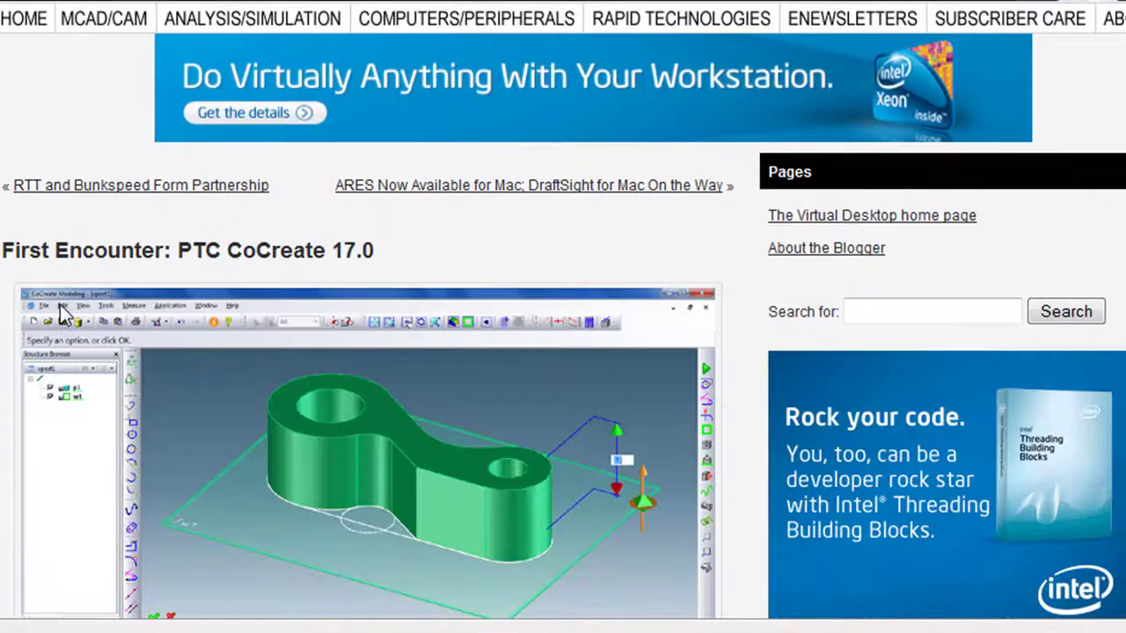
scroll(60, 304, down, 2)
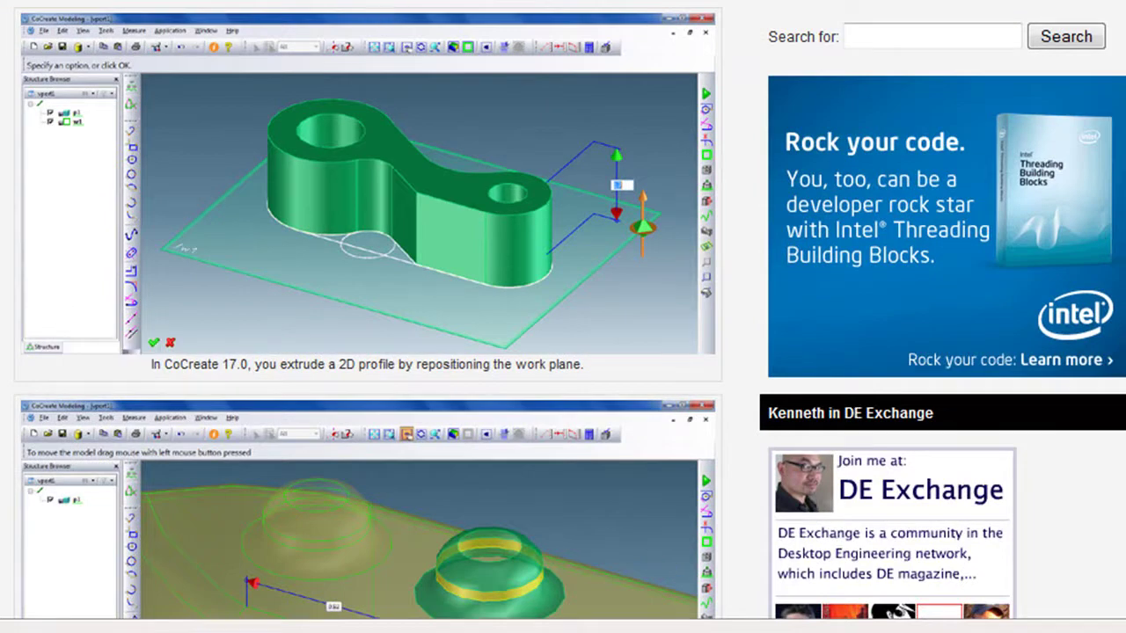
scroll(391, 145, down, 4)
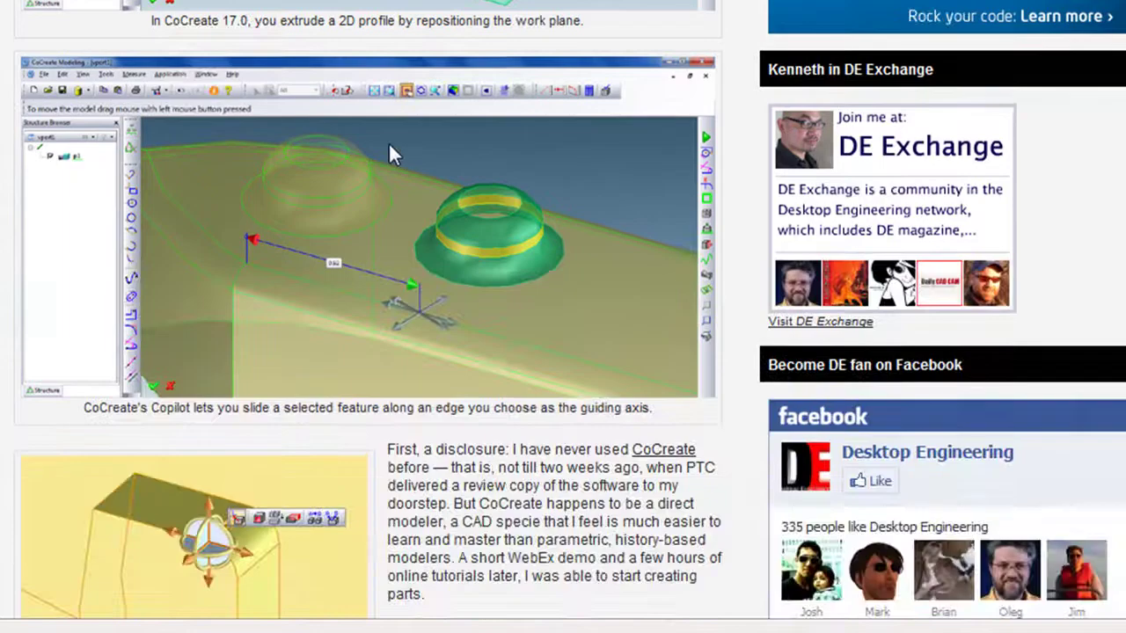